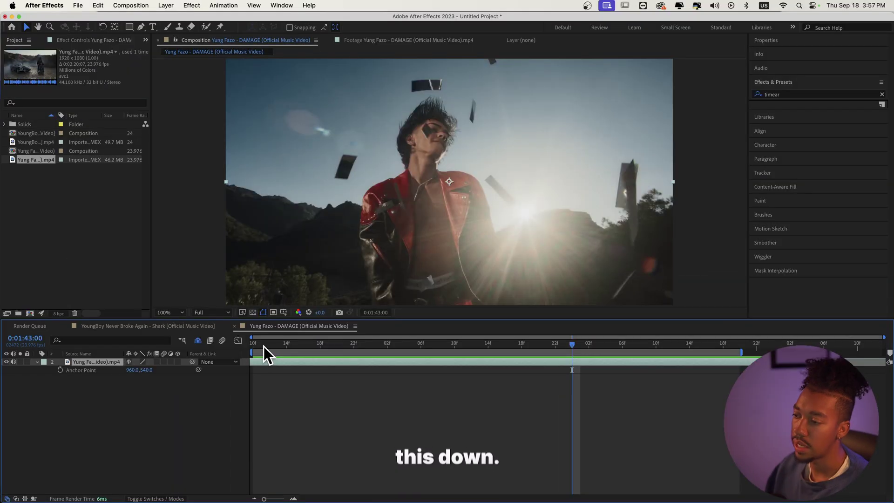
Search the effects for Timewarp and apply it to the music video clip, with the playhead at 0:01:41:10.
left_click(252, 344)
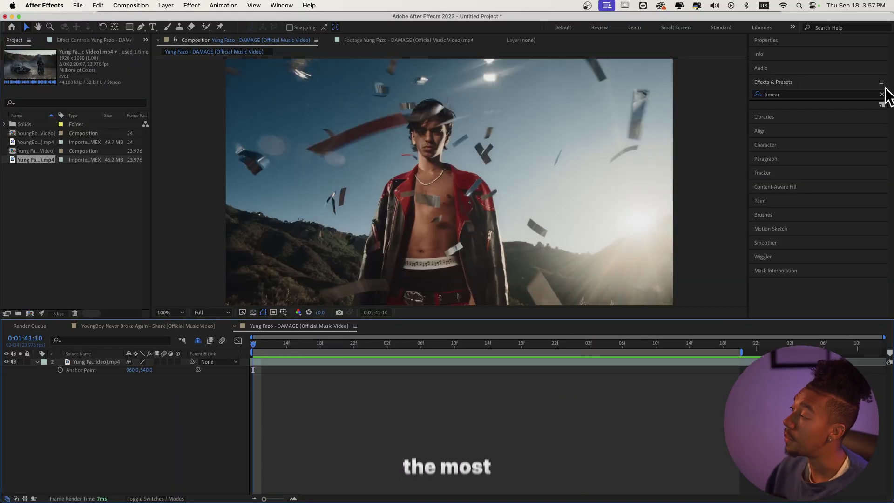
left_click(789, 94)
key("BackSpace")
key("BackSpace")
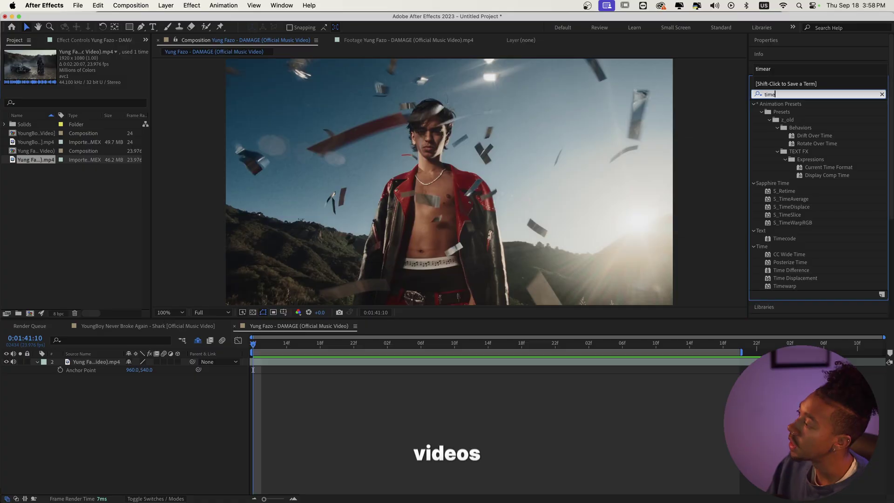
type("wae")
key("BackSpace")
type("rp")
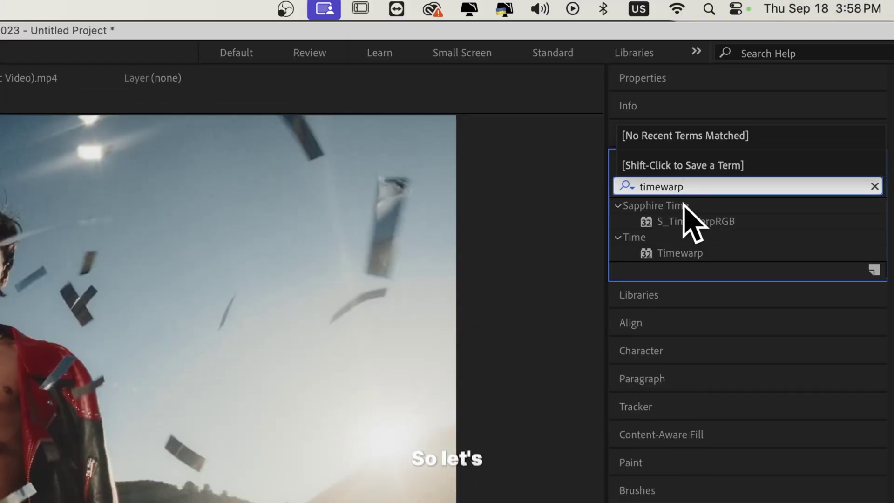
left_click(682, 255)
left_click_drag(737, 159, 225, 361)
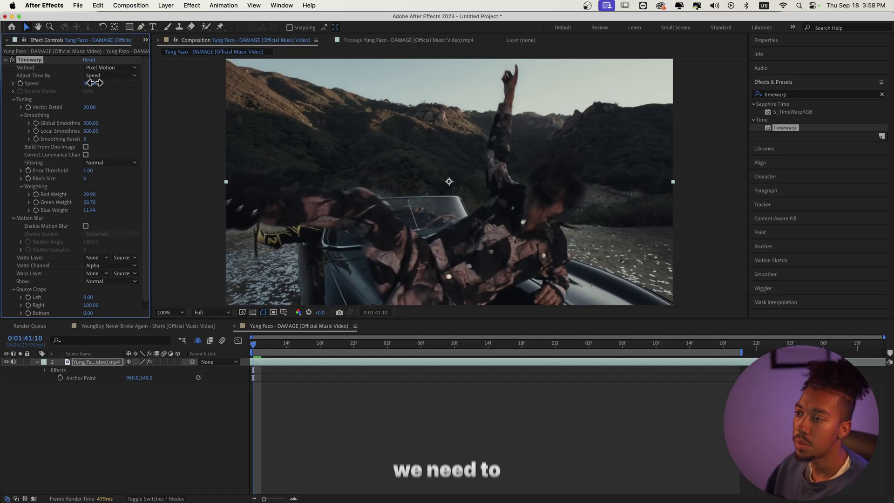
Set the Timewarp speed to 100.
left_click(93, 84)
type("100")
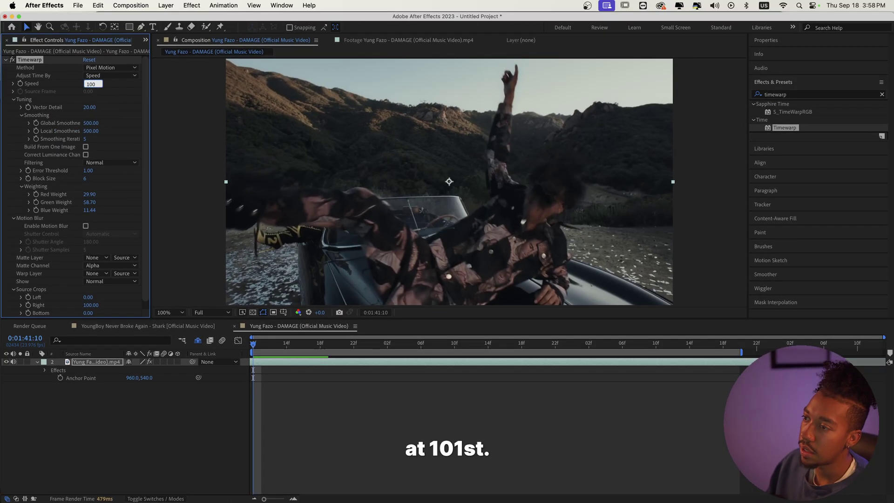
key("Return")
left_click_drag(266, 346, 282, 346)
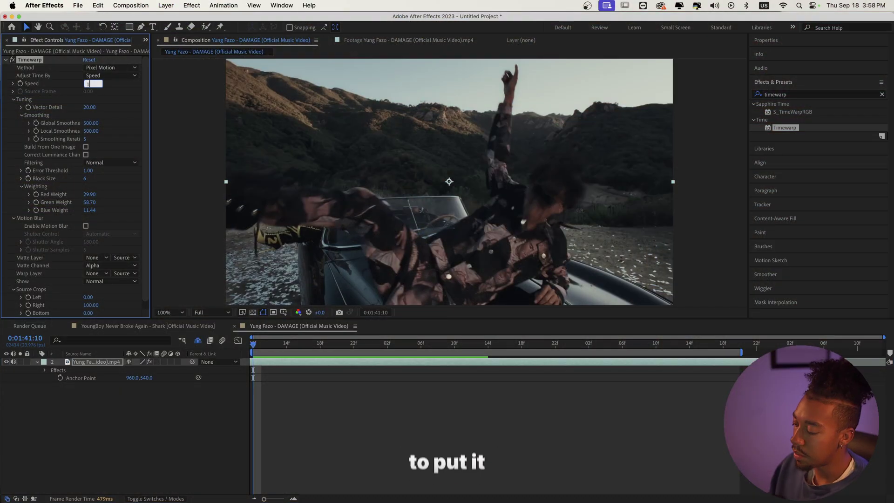
type("00")
key("Return")
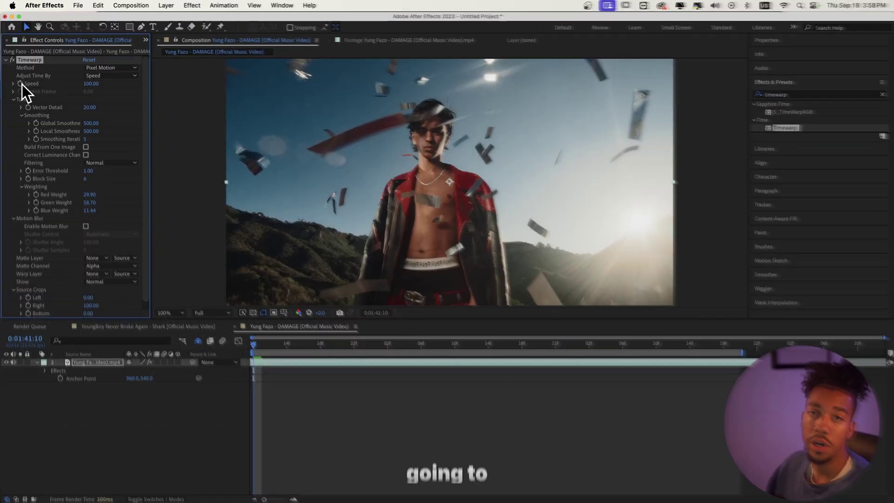
Keyframe the Timewarp speed from 100 at 0:01:41:10 to 15 at 0:01:41:13.
left_click_drag(253, 343, 278, 344)
left_click(93, 84)
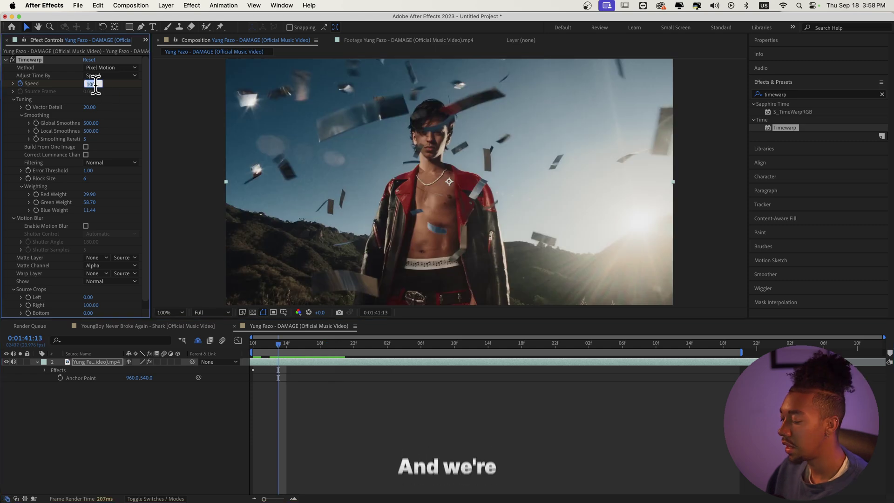
key("Return")
left_click(254, 343)
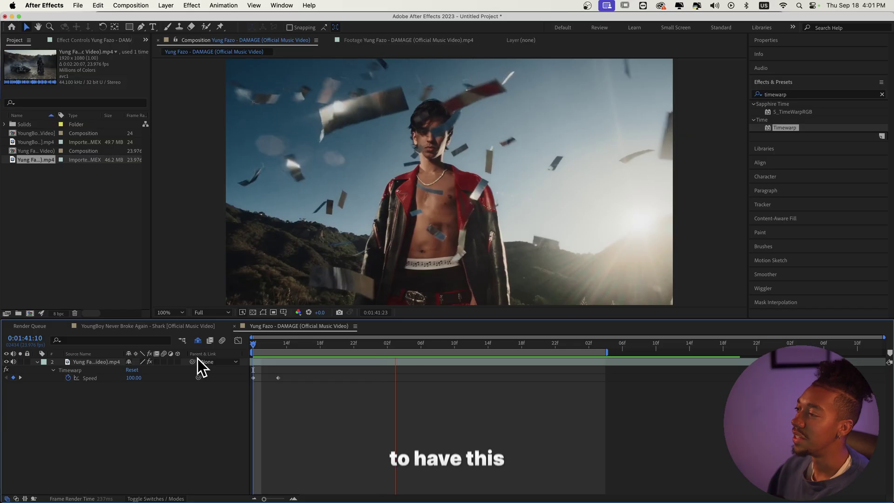
Find the CC Cross Blur effect, apply it to the clip and return to the start of the shot.
left_click(803, 94)
type("cc cross")
left_click_drag(789, 113, 323, 366)
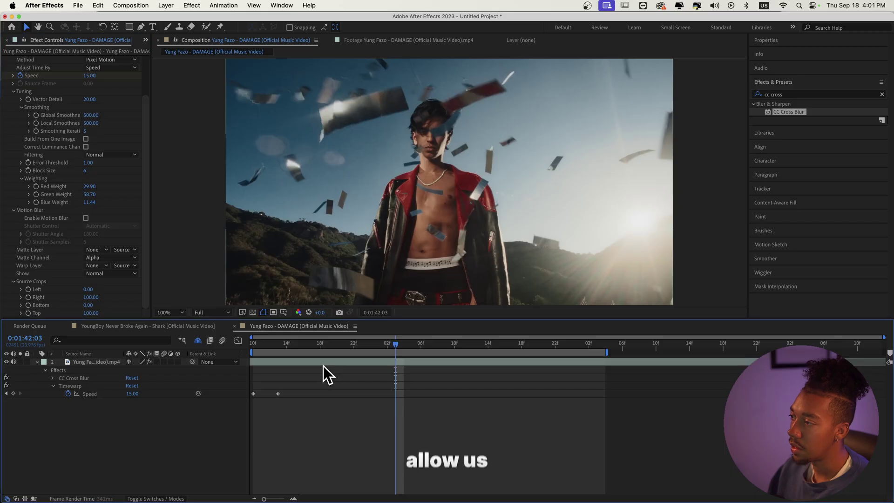
left_click_drag(801, 112, 329, 358)
key("Home")
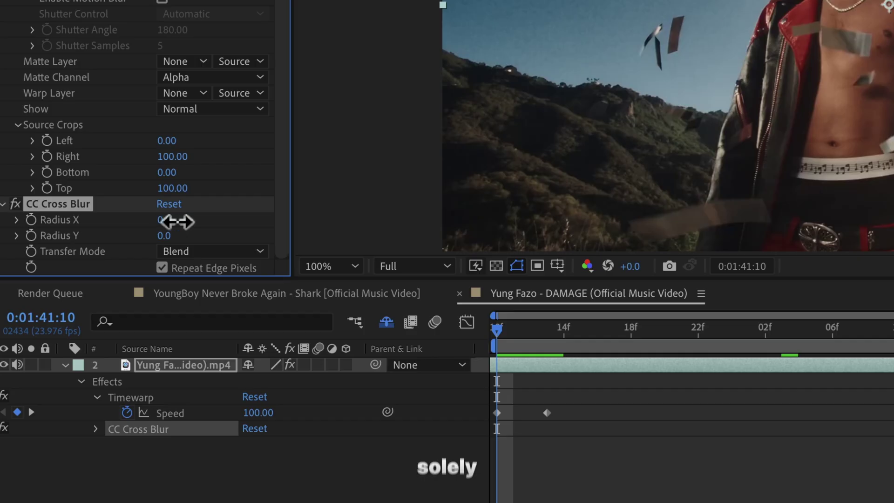
Try a CC Cross Blur Radius X of 133 on the clip and undo it.
left_click_drag(177, 222, 280, 233)
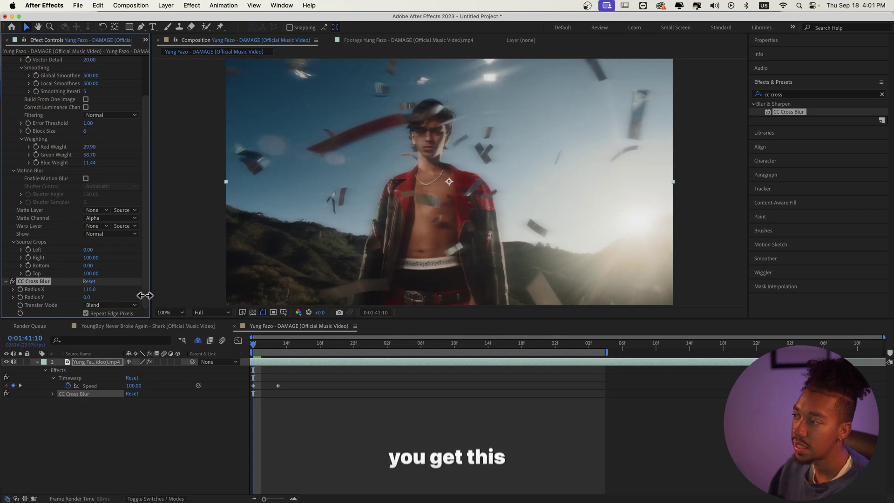
left_click_drag(145, 296, 624, 7)
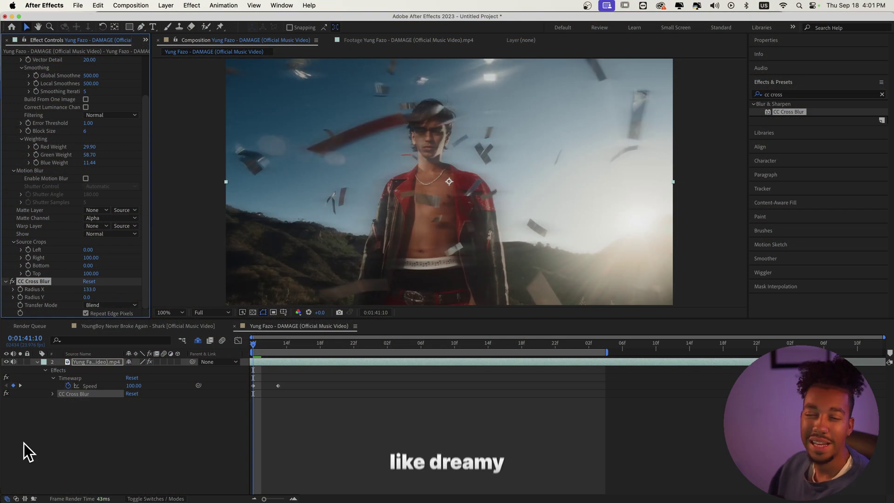
key("super+z")
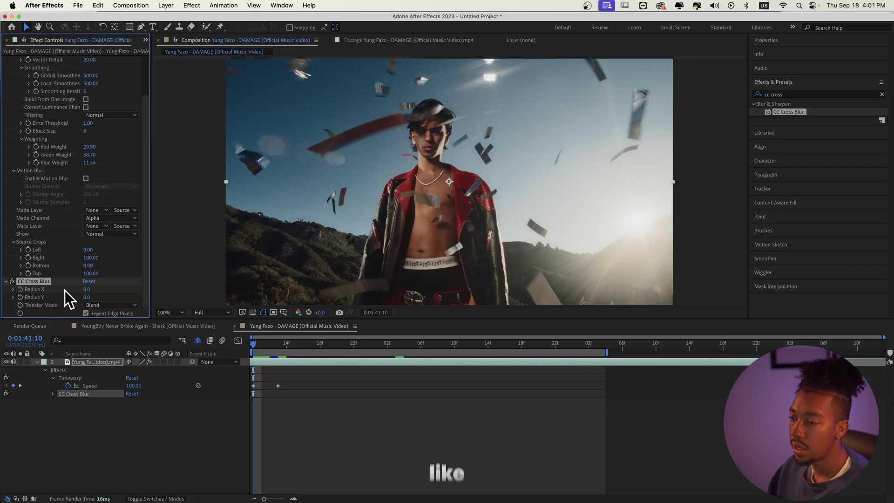
Keyframe the cross blur's Radius X from 0 at 0:01:41:10 to 160 at 0:01:43:03 and preview the shot.
left_click_drag(275, 342, 600, 348)
mouse_move(91, 290)
left_mouse_down()
mouse_move(114, 288)
mouse_move(96, 293)
left_mouse_up()
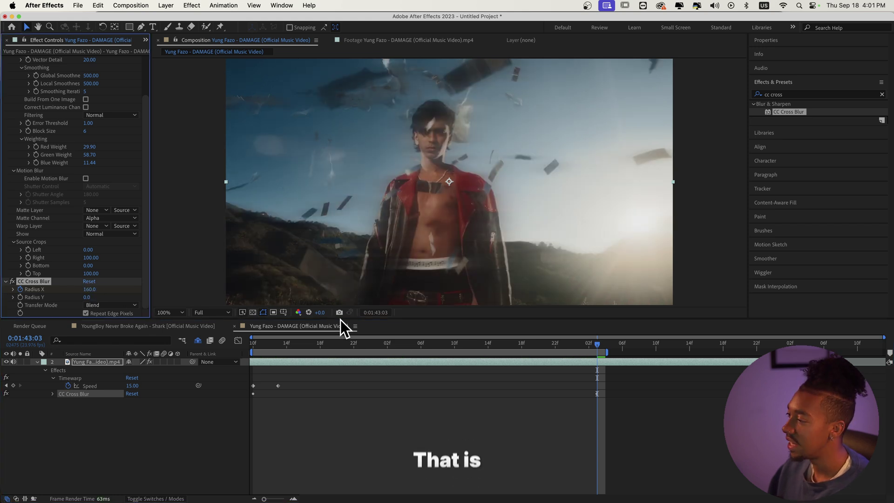
key("Home")
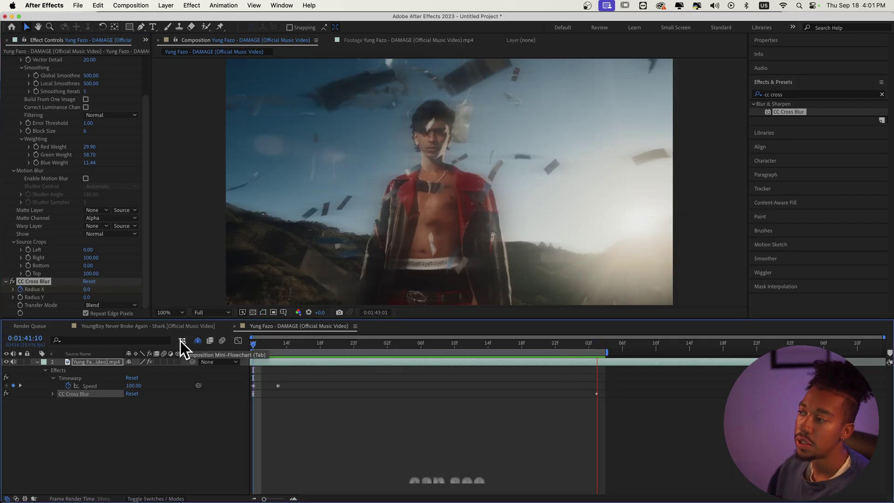
key("space")
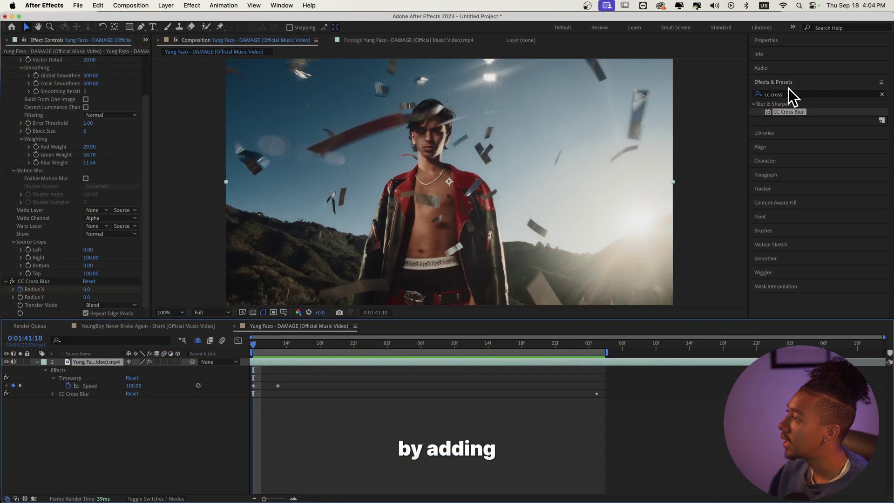
Find the Curves color correction effect and apply it to the clip.
left_click(790, 92)
type("curves")
left_click_drag(796, 150, 329, 362)
left_click_drag(57, 239, 74, 264)
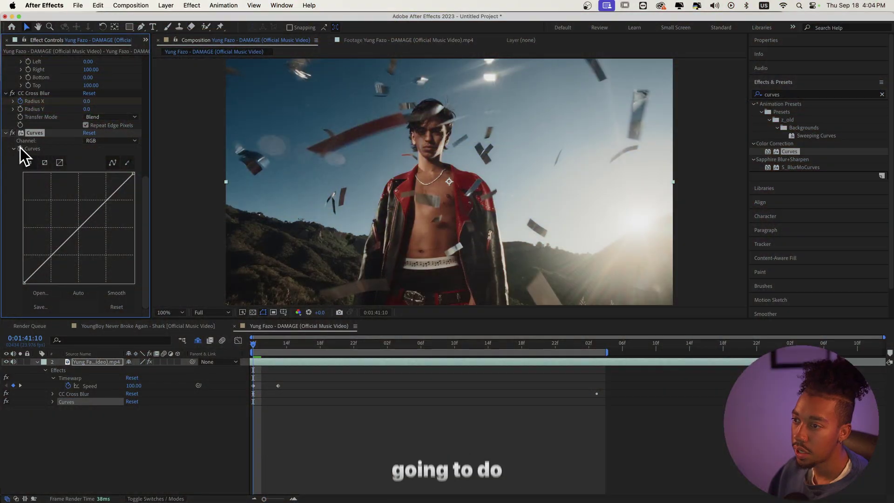
Keyframe Curves from a straight line at 0:01:41:10 to a strongly darkening curve at 0:01:43:03 and preview the shot.
left_click(20, 147)
left_click_drag(262, 344, 589, 351)
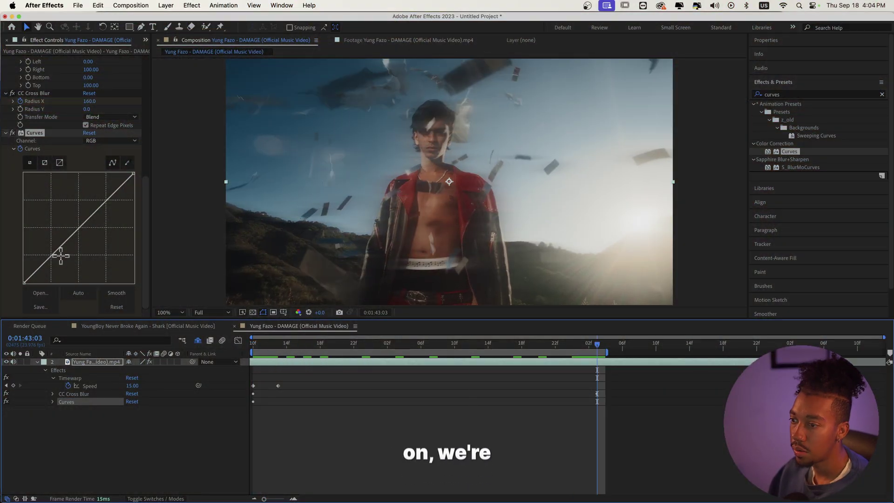
left_click_drag(60, 251, 77, 262)
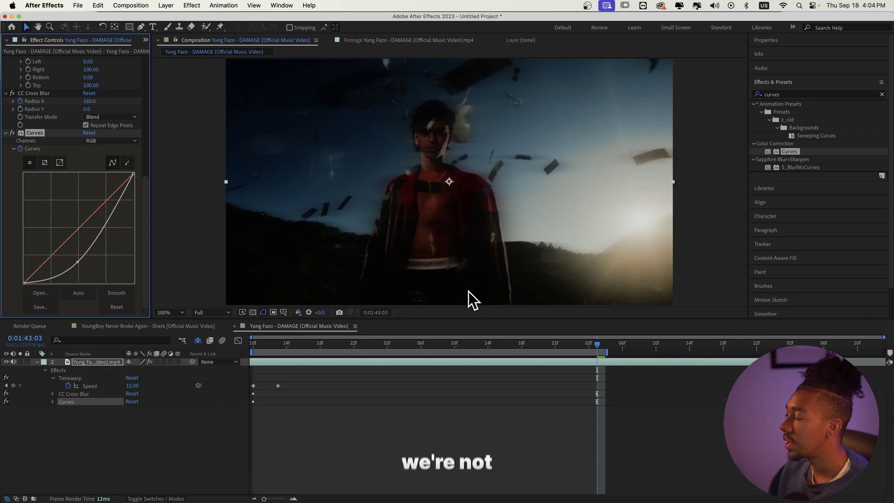
left_click_drag(597, 347, 184, 353)
left_click(106, 302)
key("space")
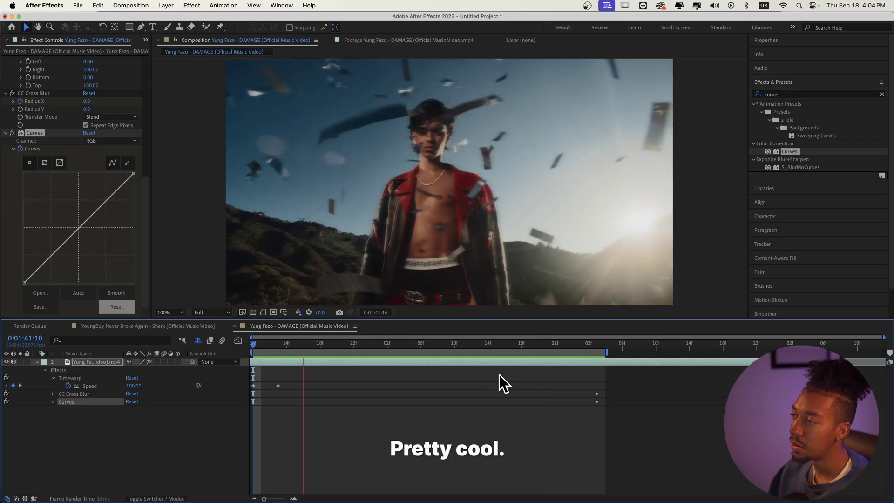
Find the Add Grain effect and place it on the clip between CC Cross Blur and Curves.
left_click(792, 94)
type("add gr")
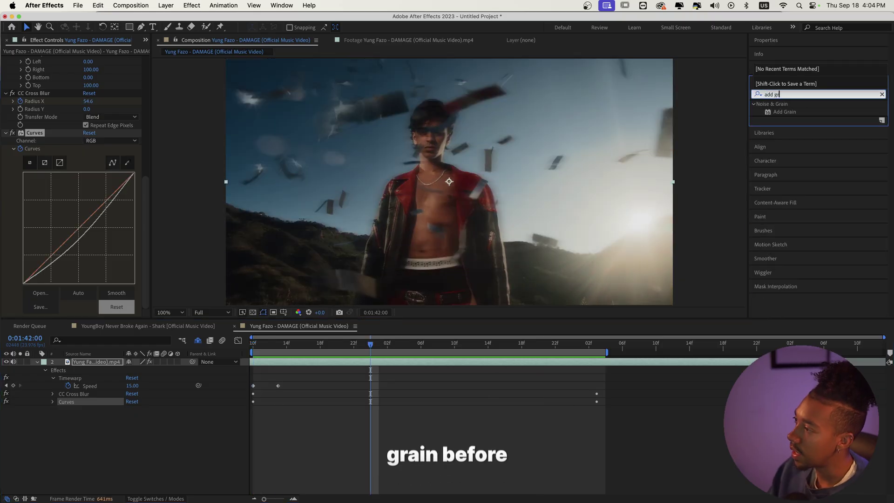
type("ain")
left_click_drag(807, 112, 24, 120)
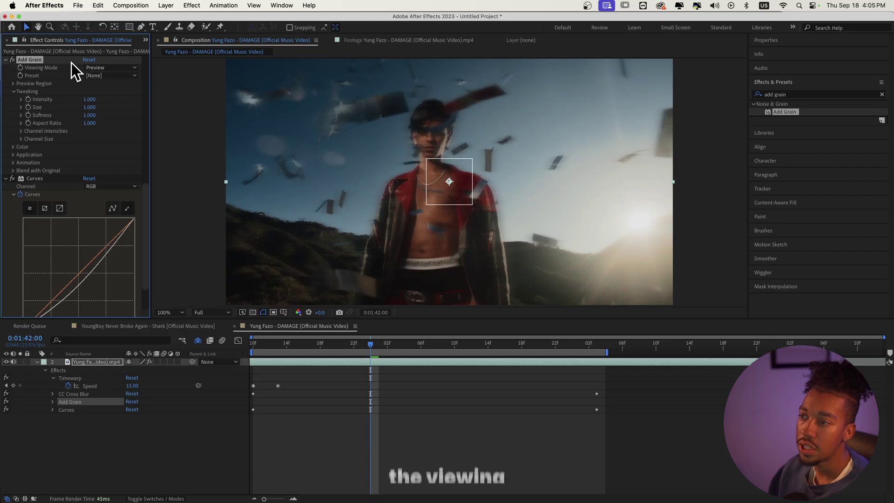
Set Add Grain's viewing mode to Final Output and make the grain monochromatic.
left_click(92, 66)
left_click(100, 102)
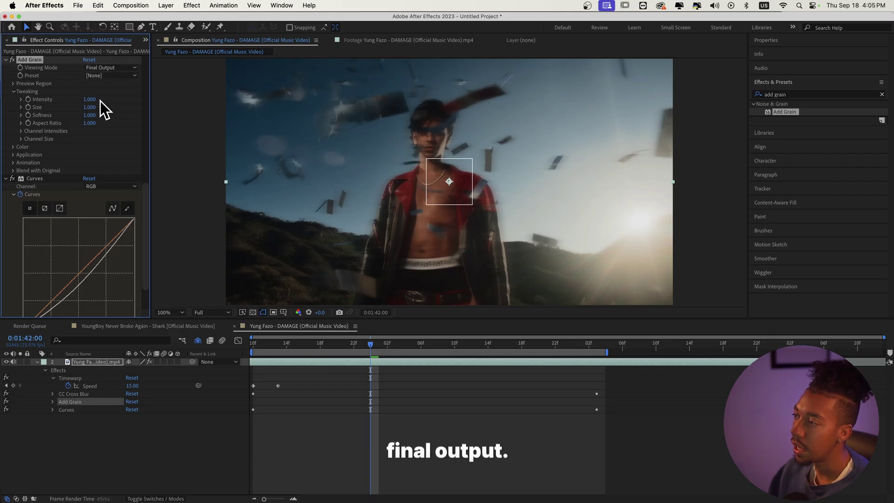
left_click(13, 148)
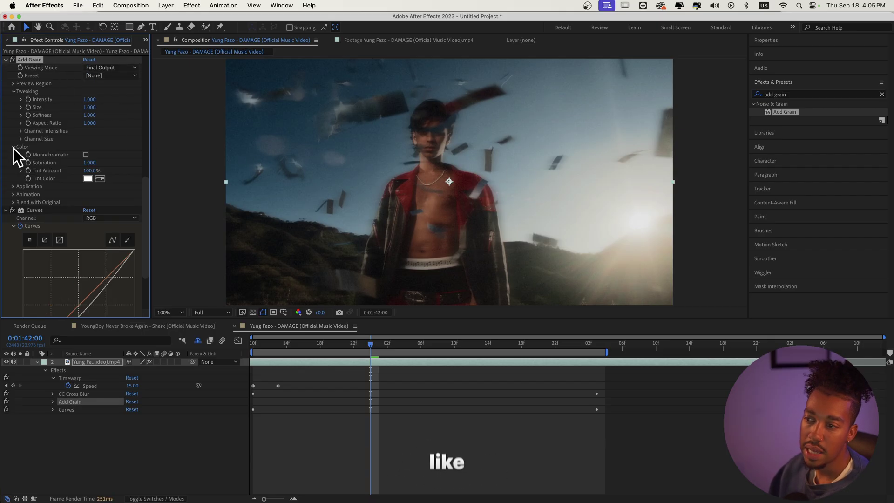
left_click(86, 156)
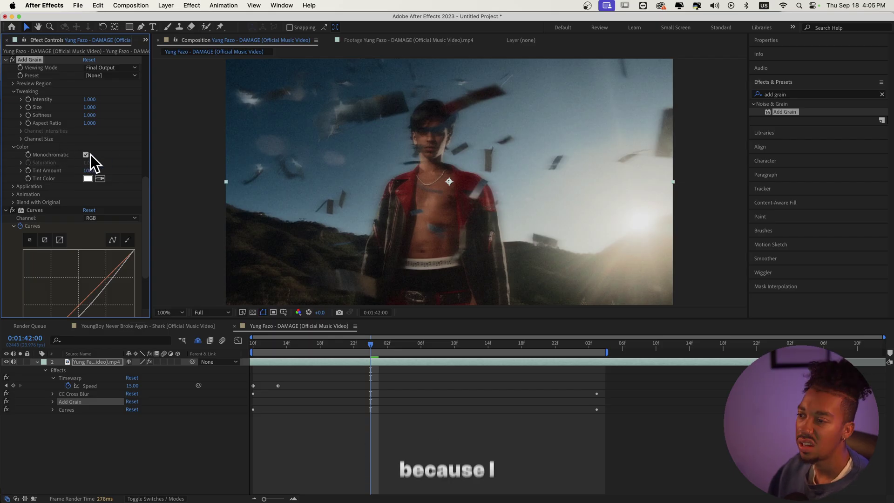
Keyframe the grain intensity from 0 at 0:01:41:10 to a higher value at 0:01:43:03.
left_click(92, 99)
type("0")
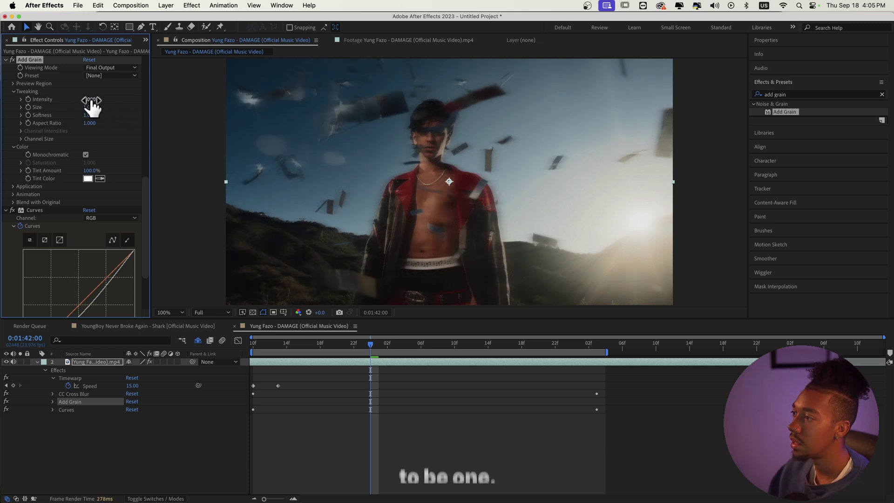
key("Home")
left_click_drag(92, 100, 91, 98)
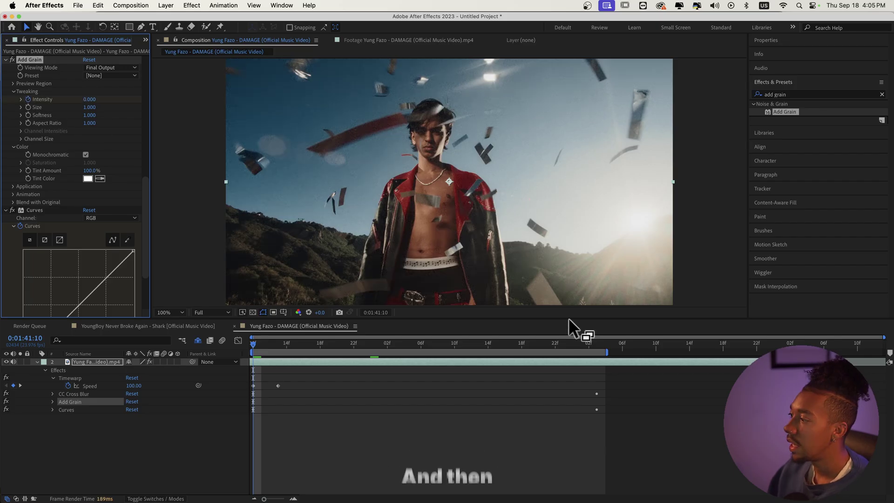
left_click(597, 345)
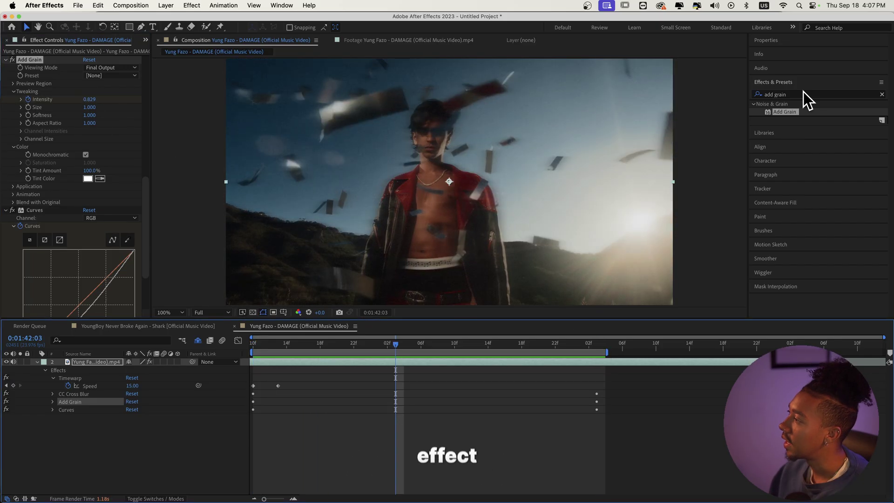
Find the Tint color correction effect and add it to the clip after Curves.
left_click(803, 93)
type("tin")
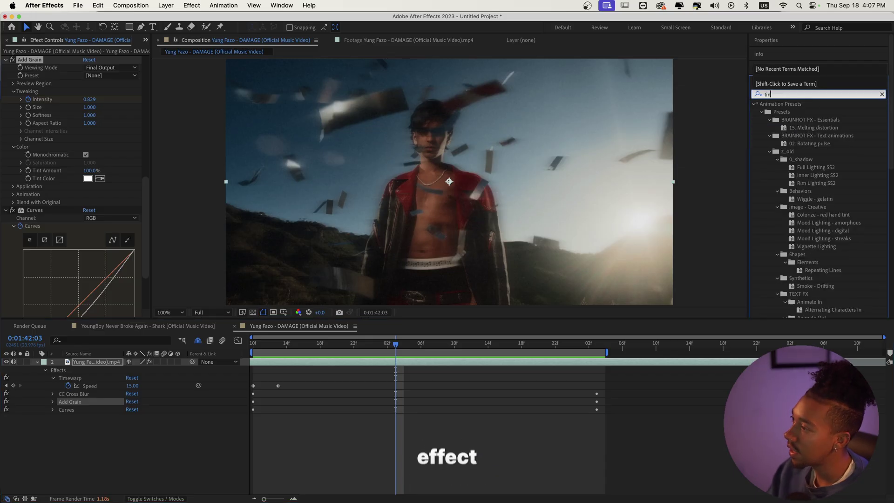
type("t")
left_click_drag(788, 151, 5, 189)
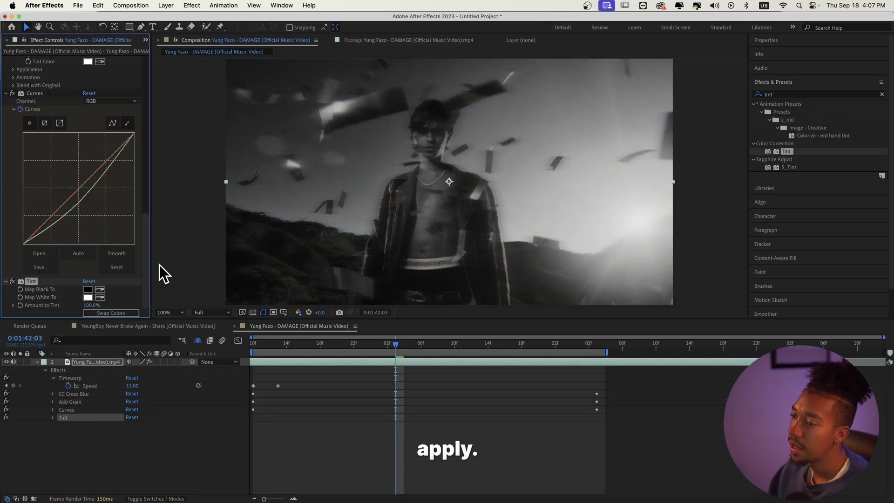
Keyframe Amount to Tint from 0% at 0:01:41:10 to a higher amount at 0:01:43:03 and preview the shot.
left_click(253, 347)
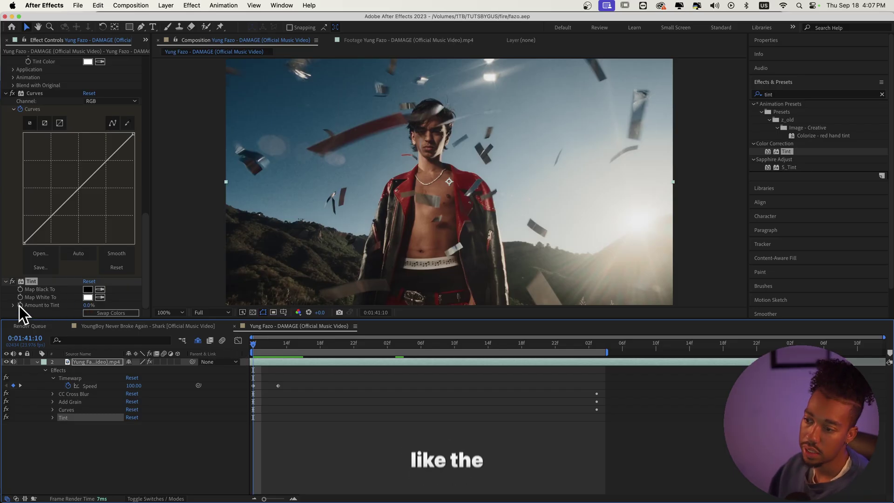
left_click(19, 306)
key("shift+End")
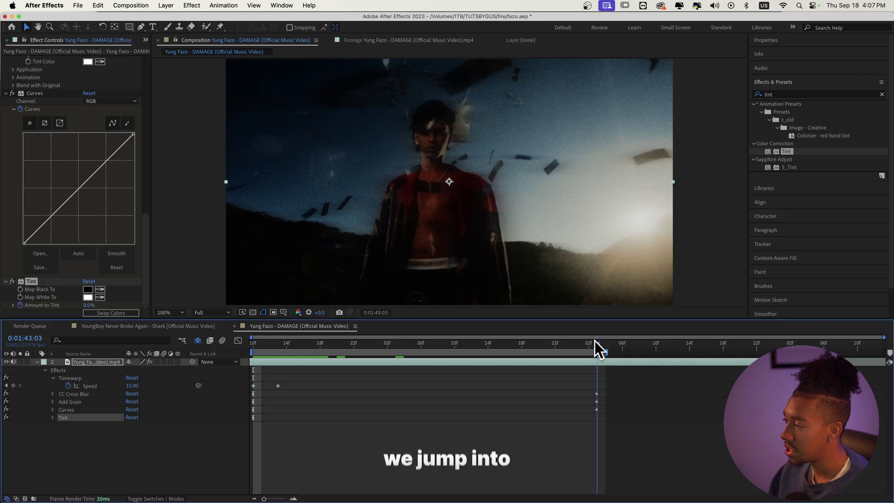
left_click_drag(100, 303, 163, 299)
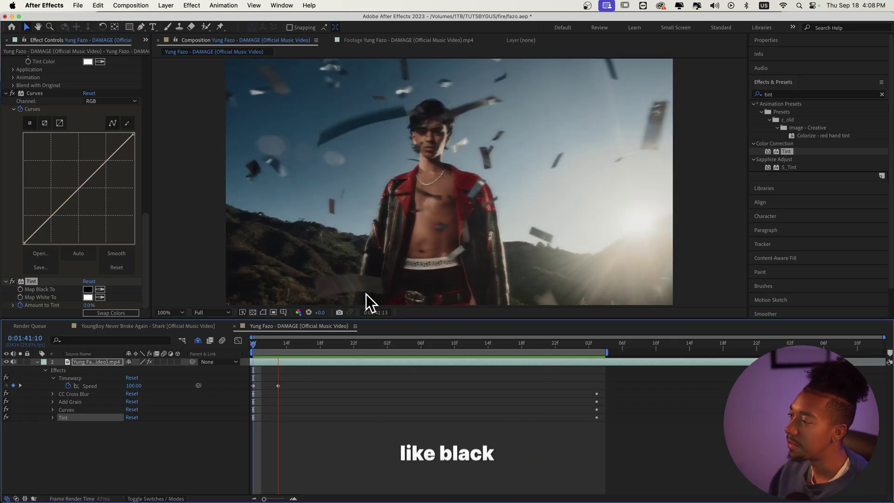
key("space")
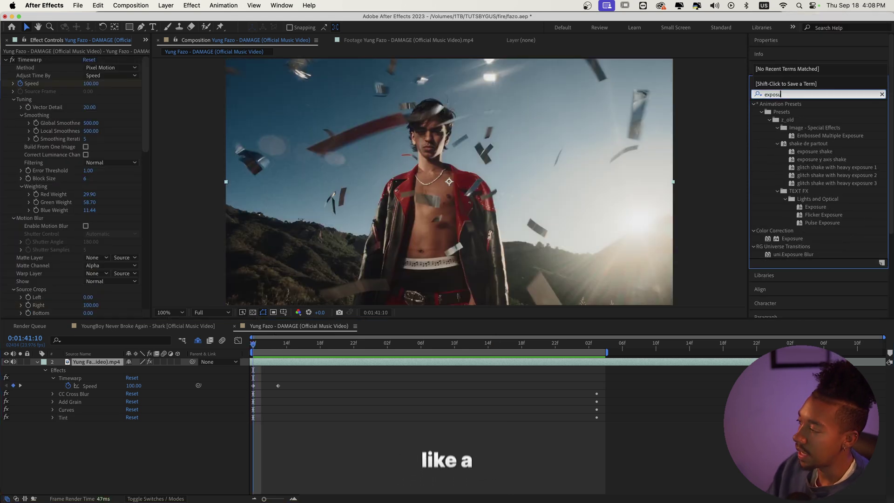
Find the Exposure color correction effect and add it to the clip between Curves and Tint.
type("re")
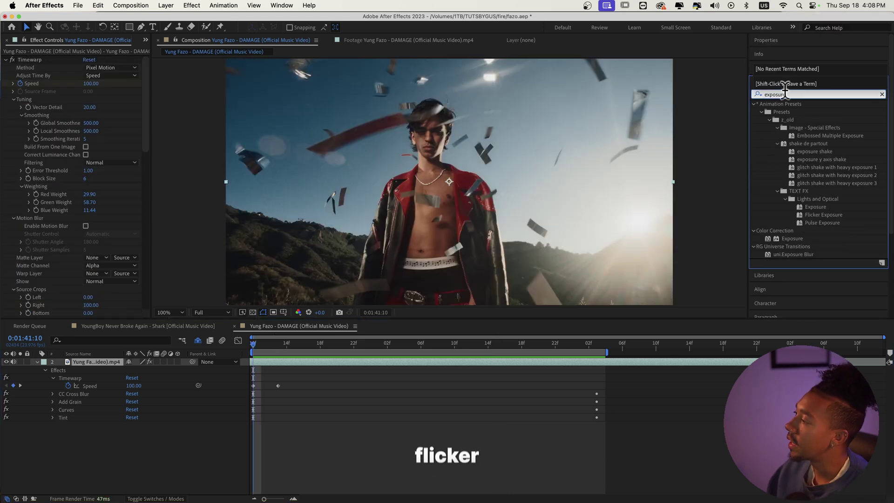
left_click_drag(791, 238, 48, 138)
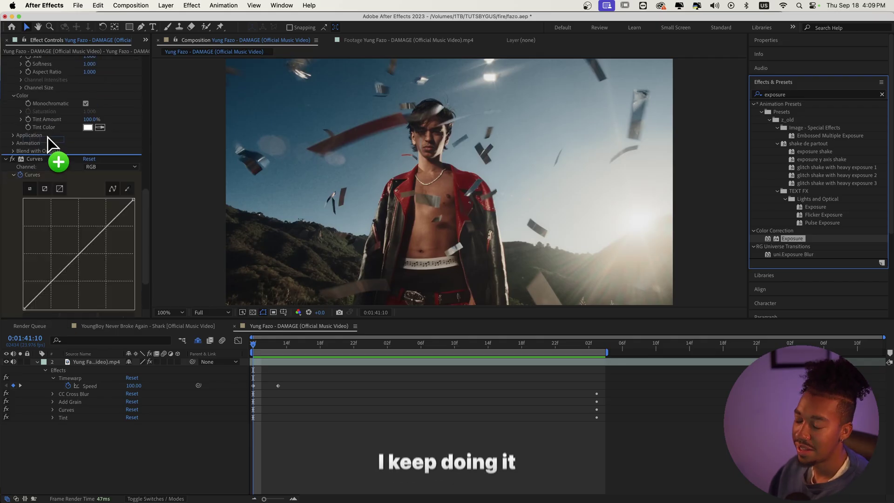
left_click_drag(48, 137, 47, 136)
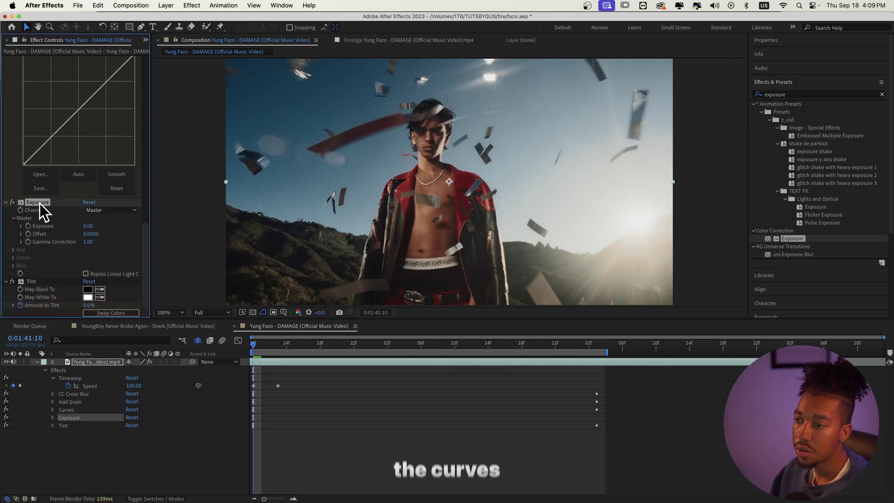
Add the expression wiggle(8,2) to the Exposure effect's Exposure value and preview the flicker from 0:01:41:10.
left_click(28, 225, "alt")
type("wiggle(8,")
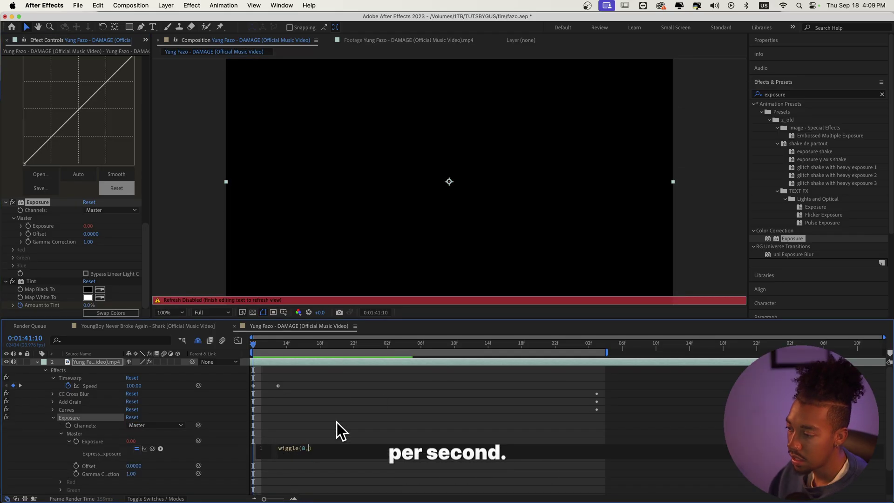
type("2")
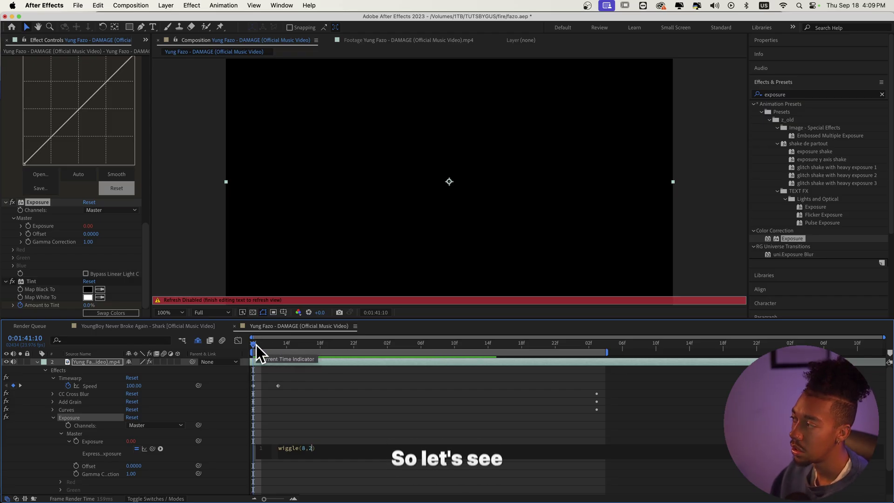
left_click(257, 345)
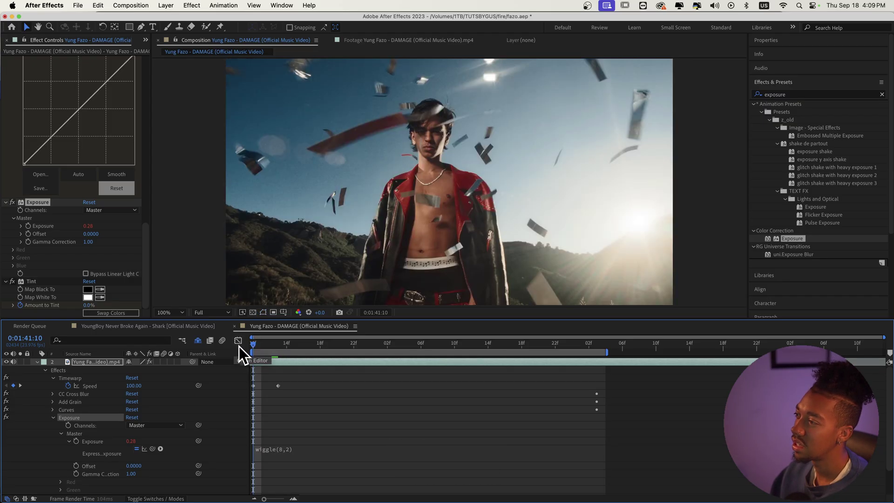
key("space")
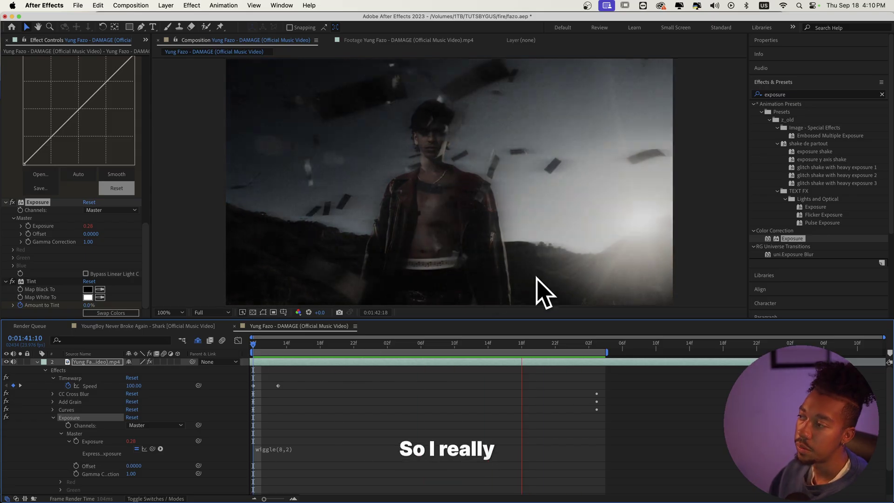
Move the Exposure effect between CC Cross Blur and Add Grain, change its expression to wiggle(12,1), and preview the shot.
left_click_drag(23, 211, 44, 164)
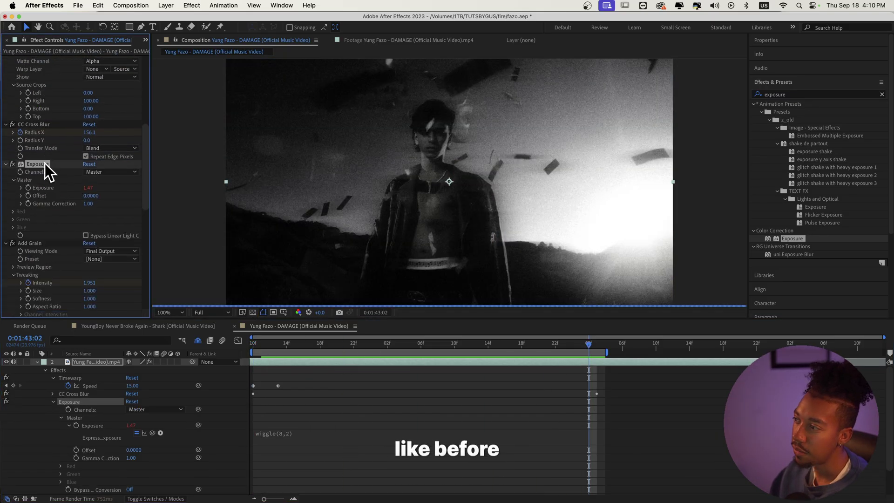
key("space")
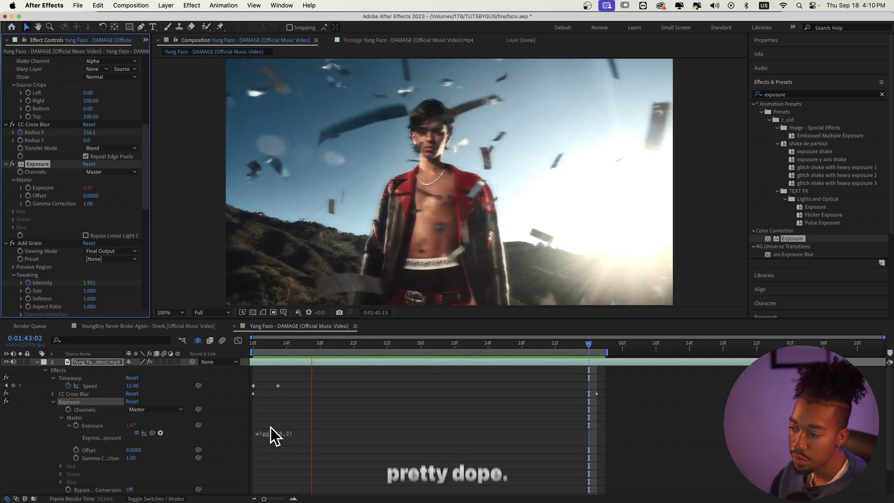
left_click(278, 430)
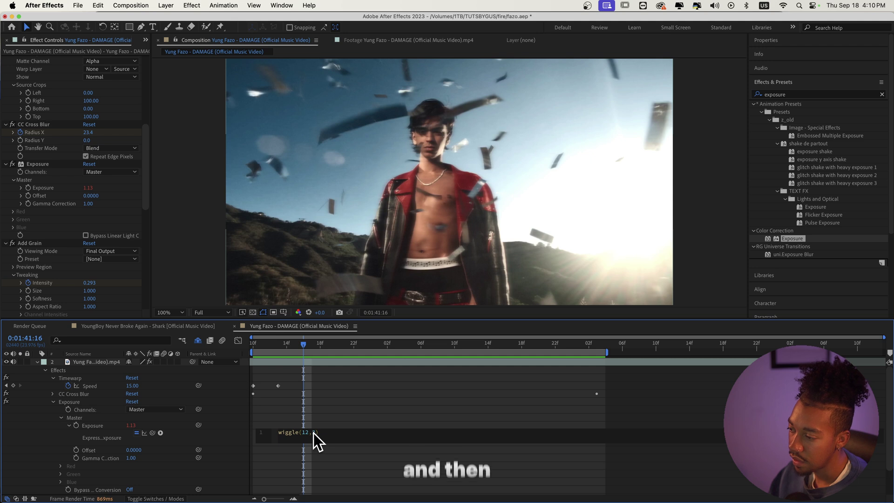
type("wiggle(12,1")
left_click_drag(267, 341, 237, 343)
key("space")
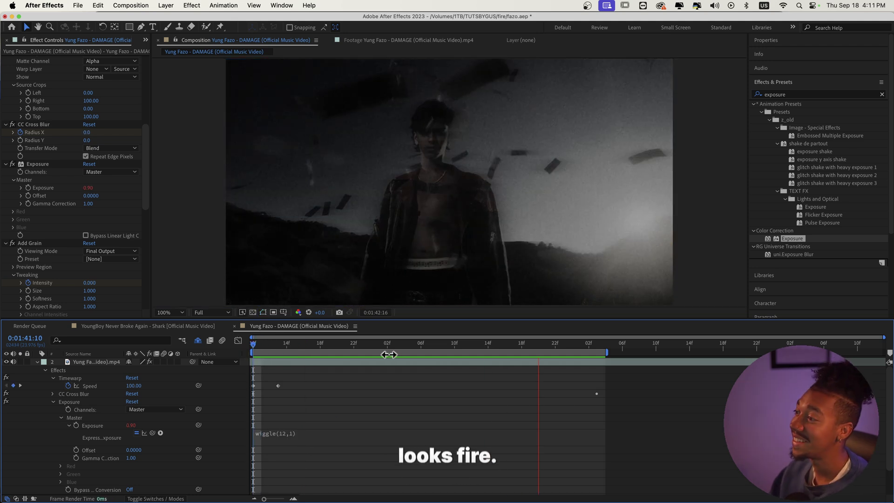
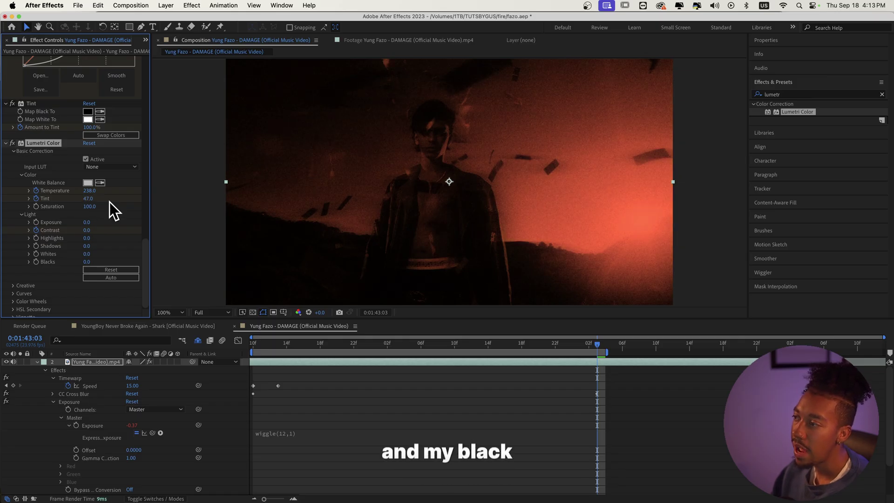
Keyframe Lumetri Color's Saturation from 100 at 0:01:41:10 to 40 at 0:01:43:03.
scroll(101, 234, "up", 1)
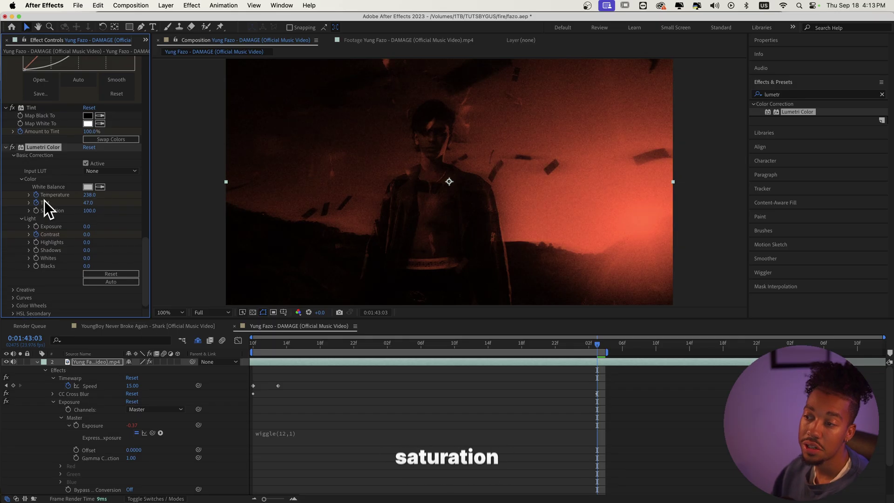
left_click(93, 210)
left_click(255, 346)
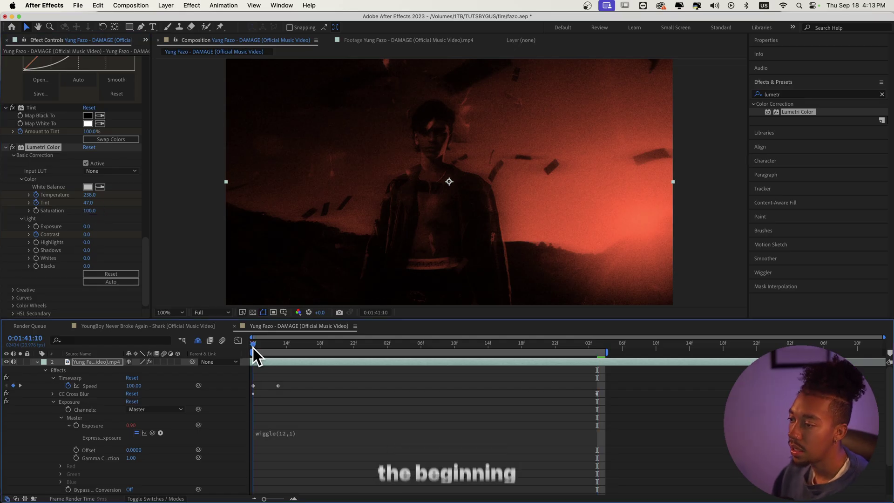
left_click(598, 347)
left_click(89, 211)
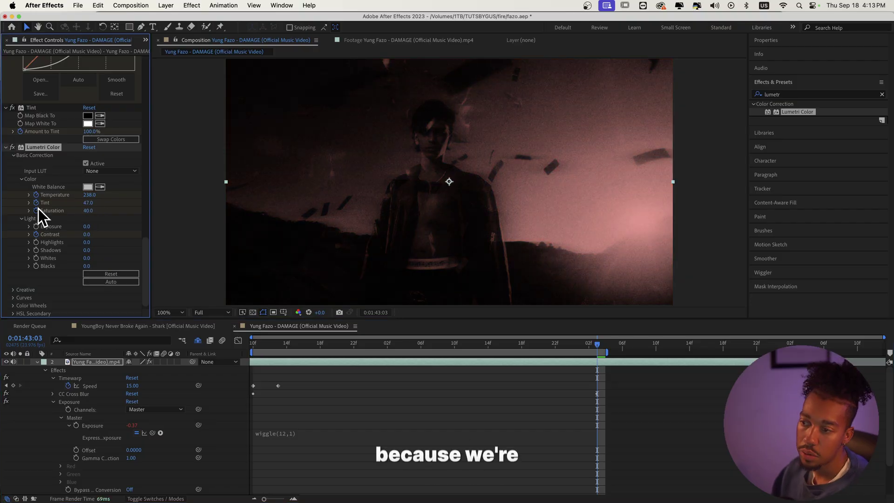
left_click_drag(301, 342, 205, 346)
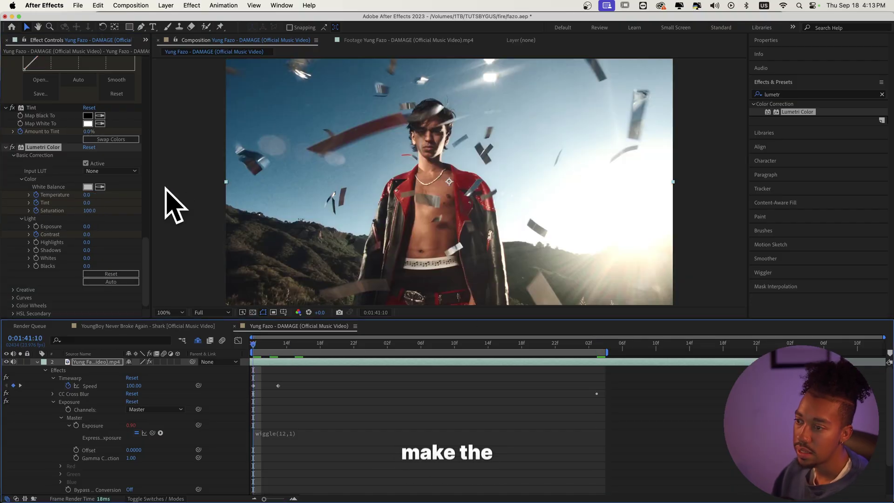
Add the expression wiggle(6,40) to Lumetri Color's Saturation and preview the shot.
left_click(38, 213, "alt")
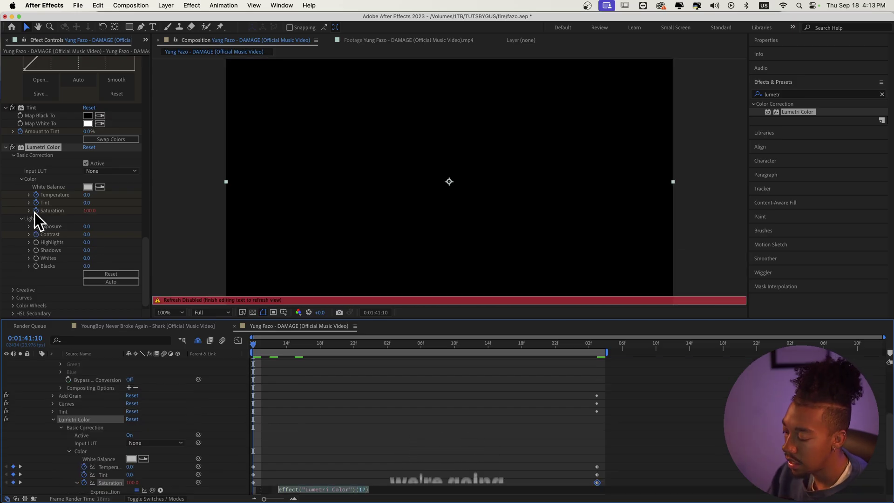
type("wiggle(")
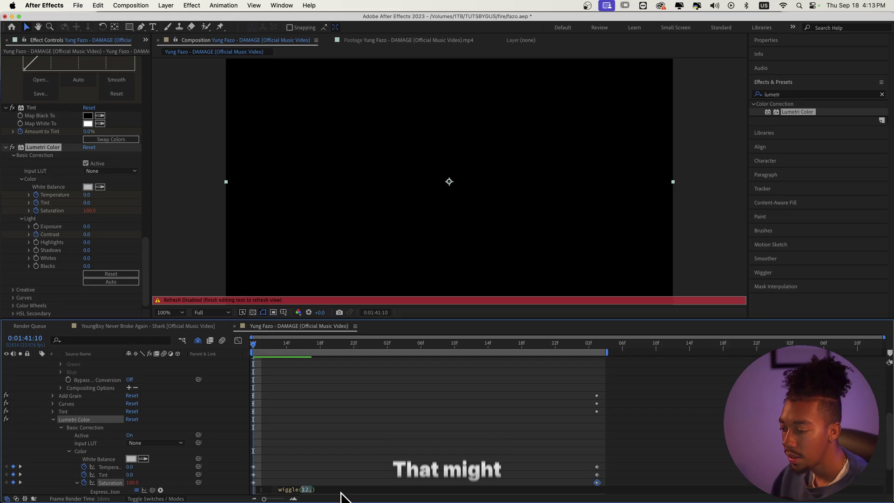
type("6")
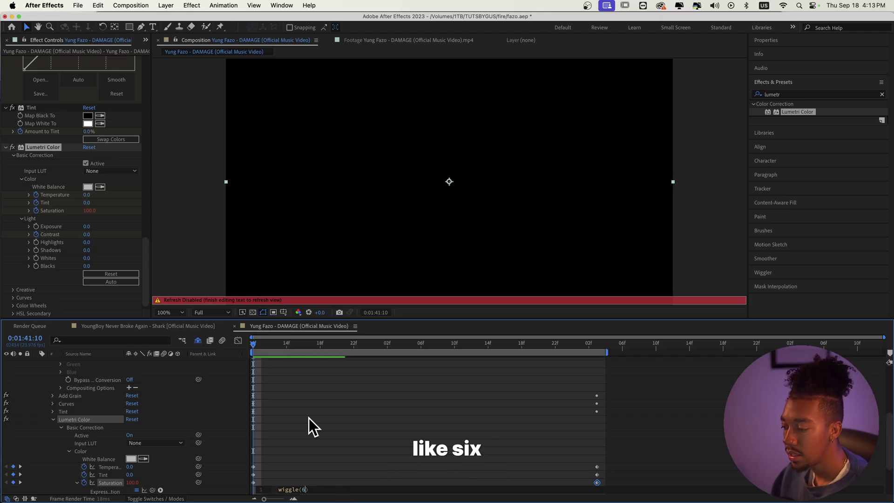
key("Right")
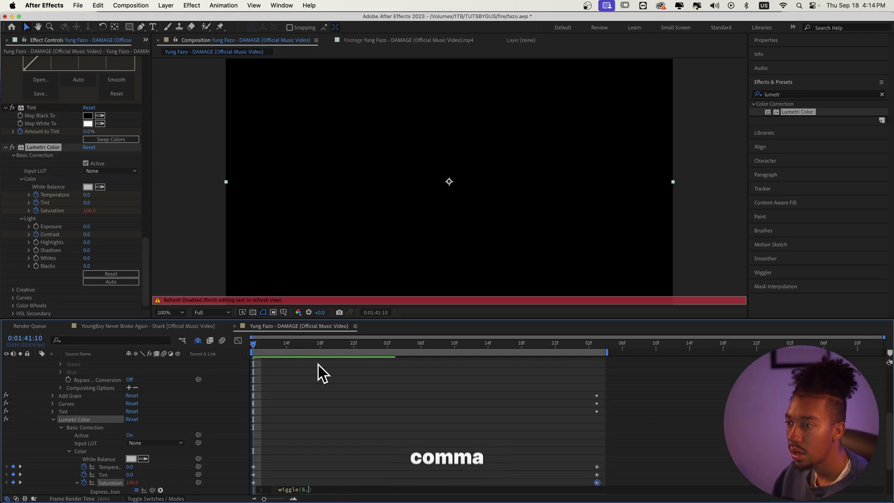
type("40")
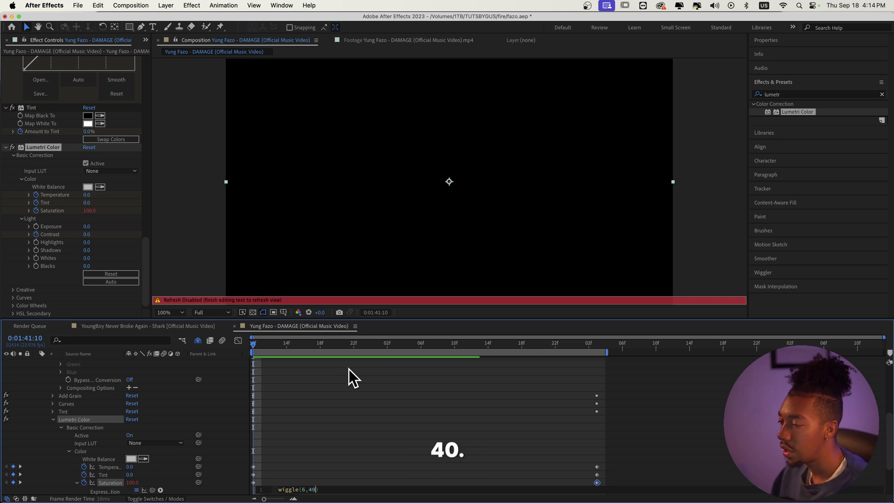
left_click(242, 350)
key("space")
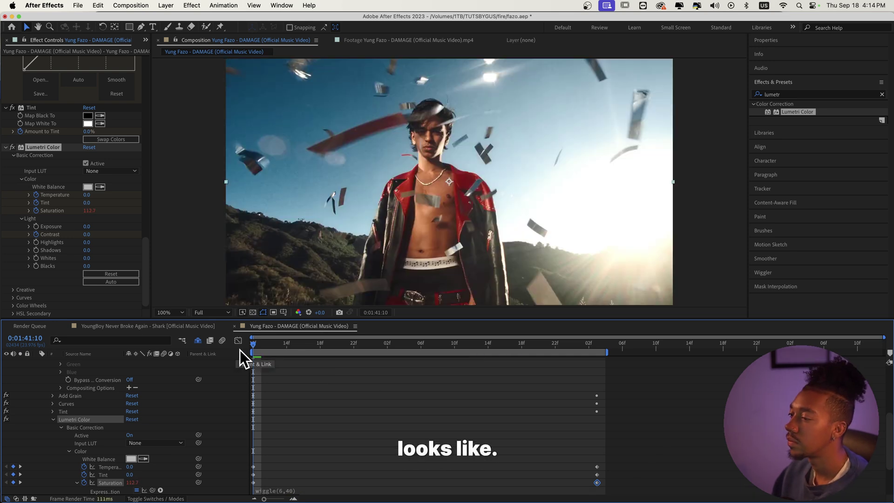
scroll(82, 457, "down", 15)
key("super+z")
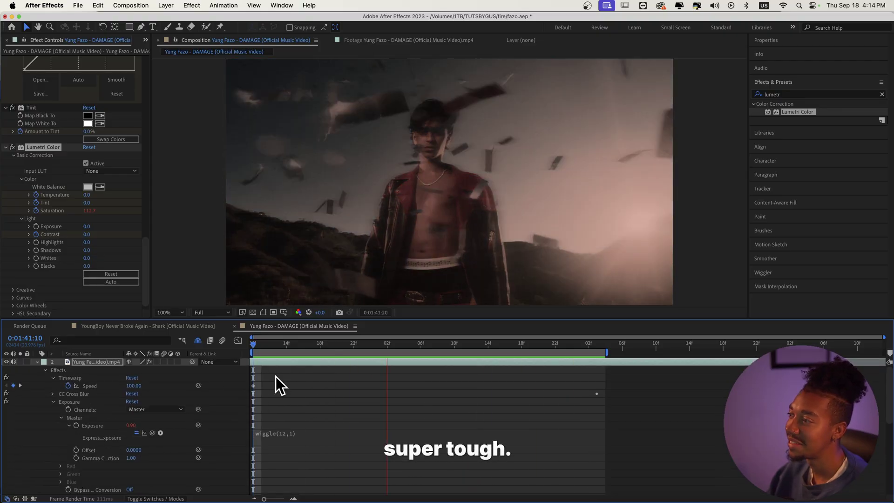
Change the Saturation expression to wiggle(12,60) and preview the shot from 0:01:41:10.
scroll(279, 419, "up", 15)
left_click(306, 451)
key("Delete")
type("2")
left_click(315, 452)
key("BackSpace")
type("60)")
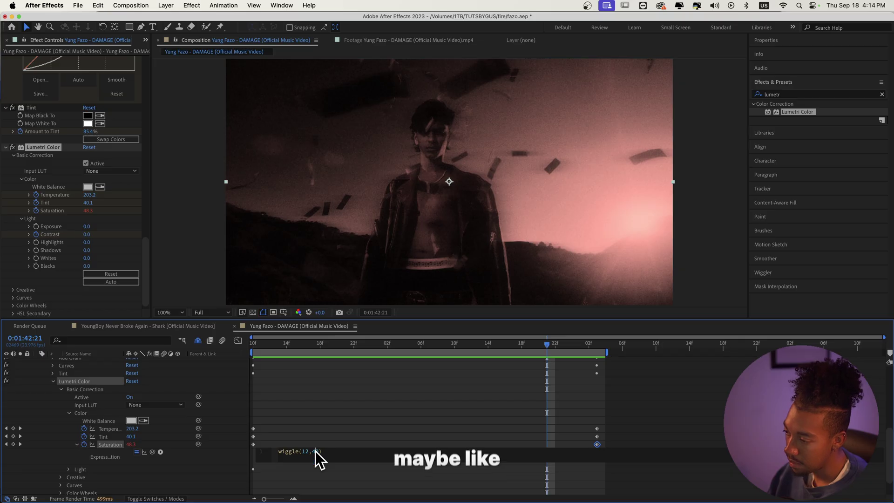
left_click(252, 344)
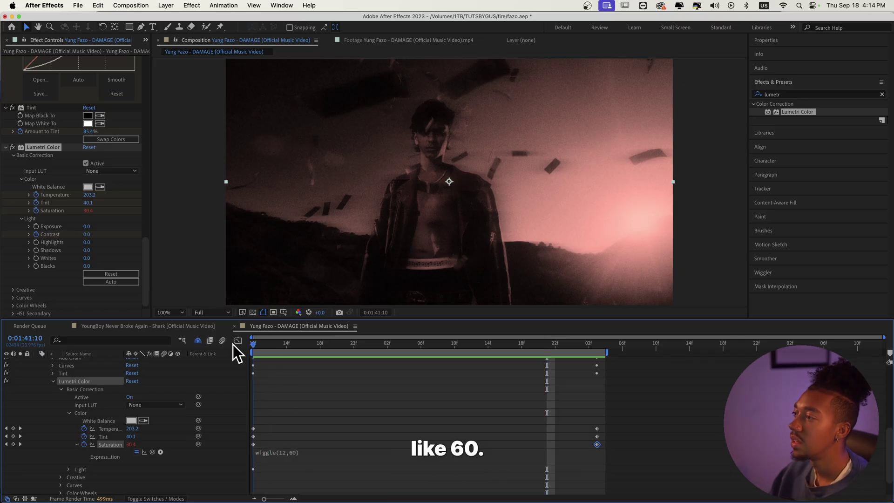
key("Caps_Lock")
key("Caps_Lock")
key("space")
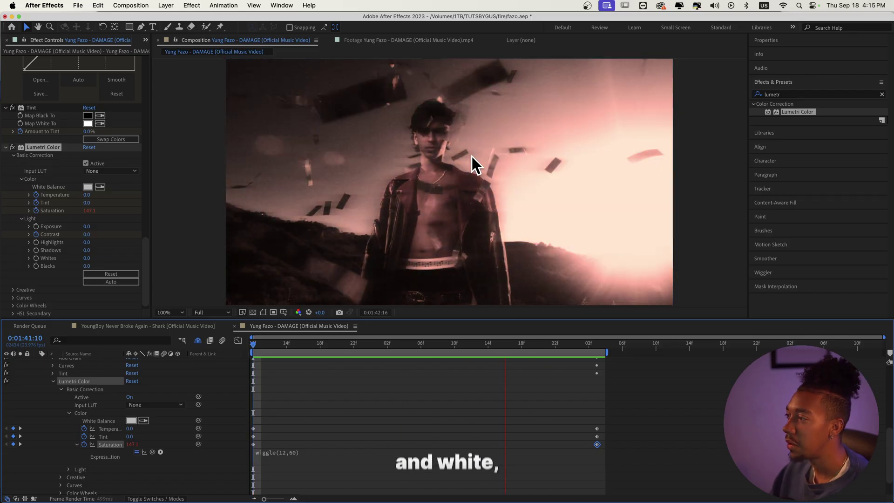
Increase the wiggle amount in the Saturation expression to make it wiggle(12,90), and preview again from 0:01:41:10.
key("space")
left_click(312, 455)
key("BackSpace")
type("9")
left_click(253, 343)
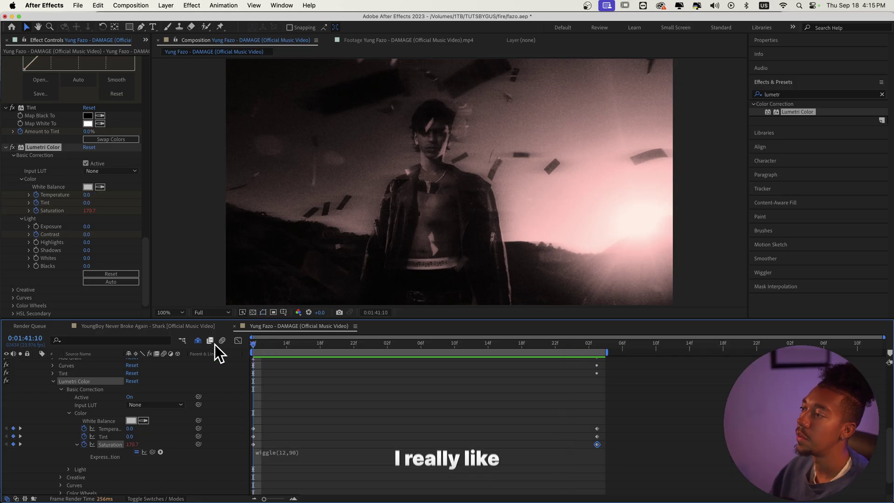
key("space")
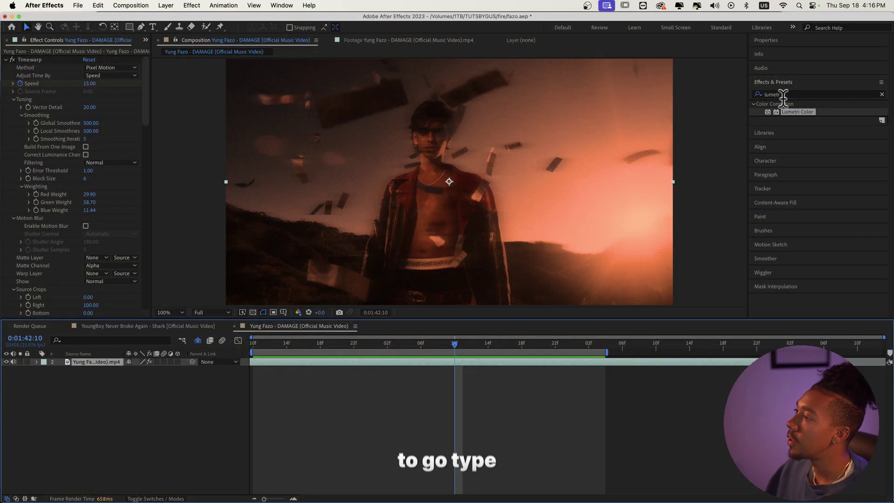
Add Posterize Time to the clip directly before Exposure with a frame rate of 8, and preview from 0:01:41:12.
left_click(784, 96)
type("poster")
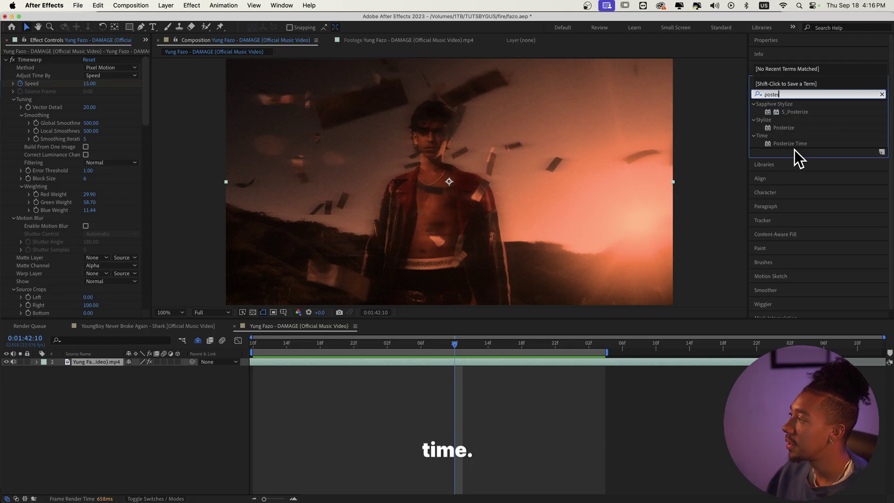
left_click_drag(792, 144, 52, 105)
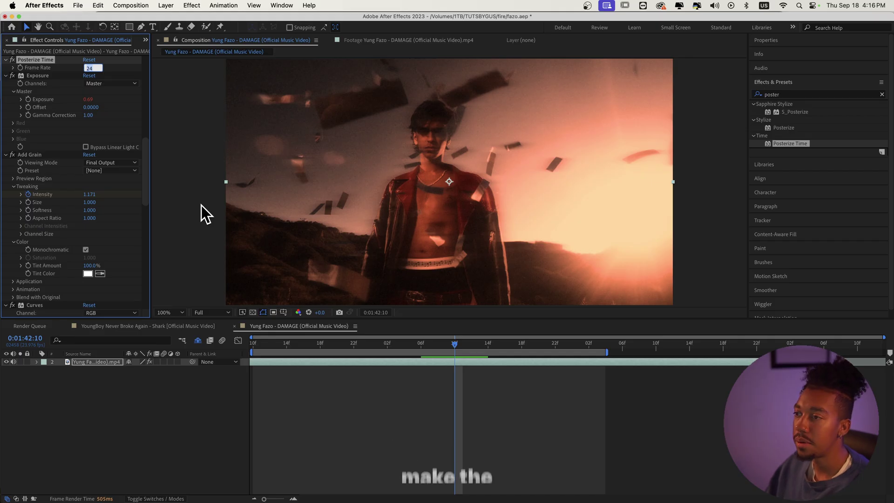
type("8")
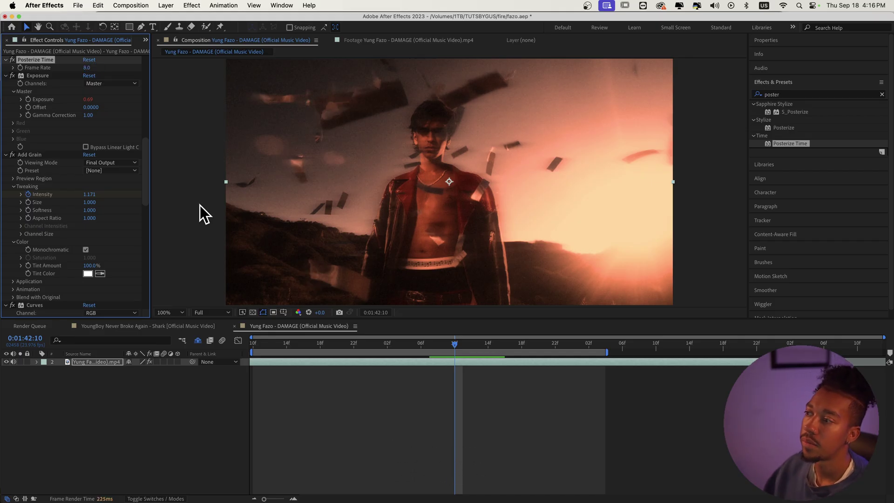
left_click(272, 348)
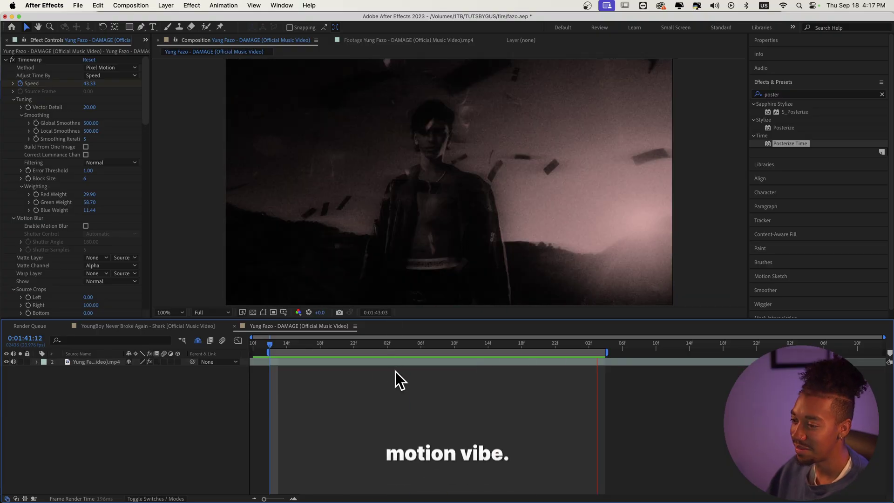
key("space")
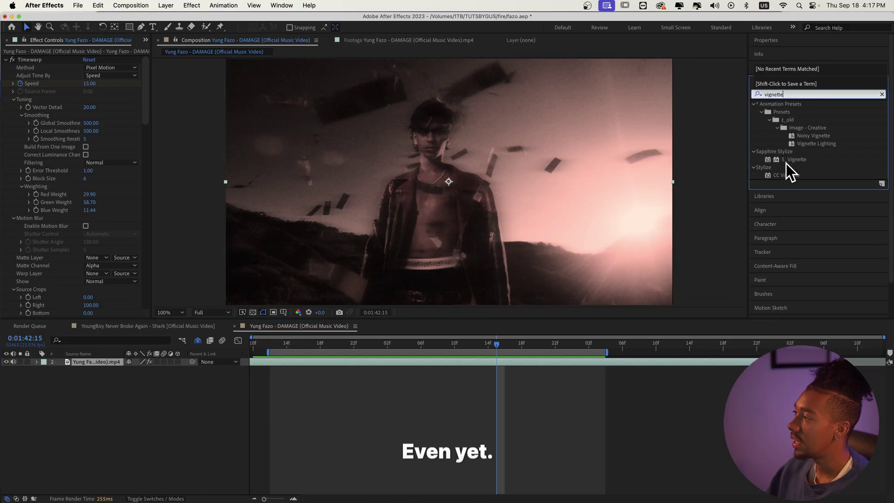
Add the CC Vignette effect to the clip between CC Cross Blur and Posterize Time.
left_click_drag(787, 175, 50, 230)
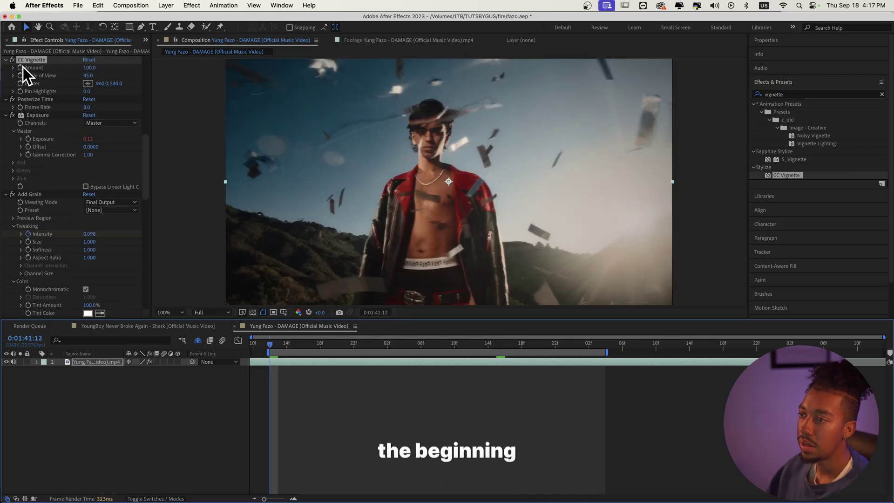
scroll(23, 69, "up", 2)
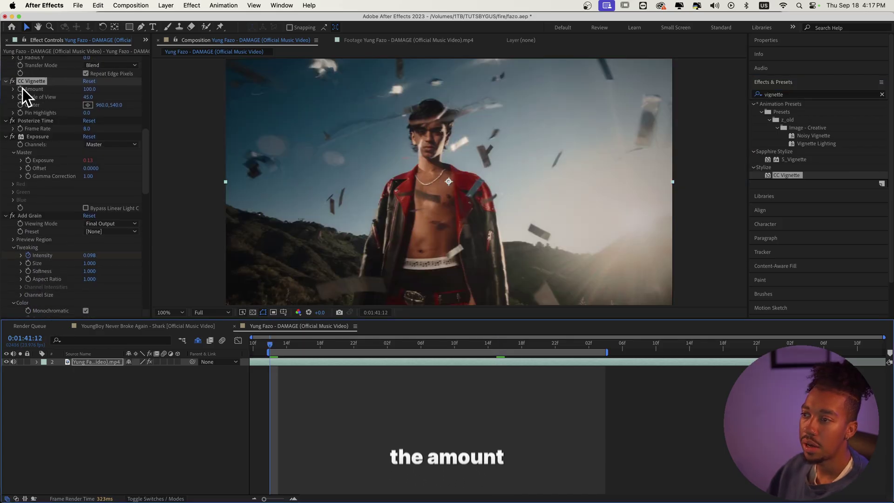
Keyframe the CC Vignette Amount at 0 at 0:01:41:12 and centre the vignette on the man's face at 876, 350.
left_click(86, 89)
type("0")
key("Return")
left_click(88, 105)
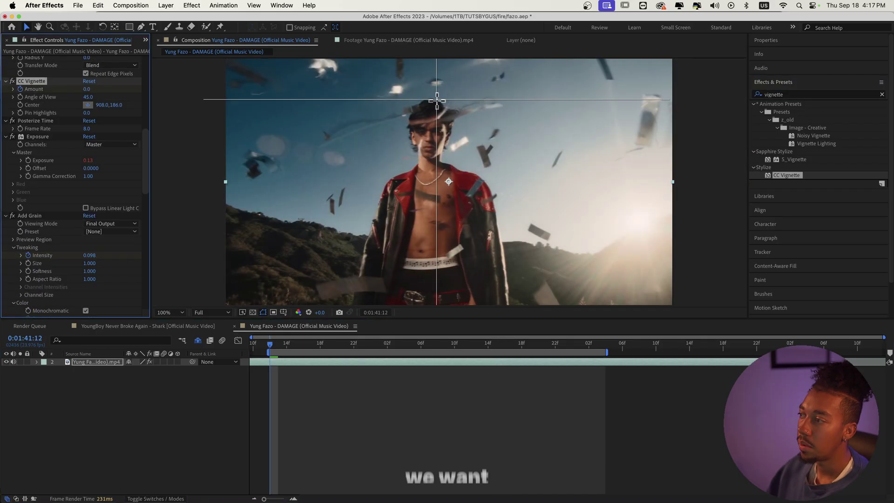
left_click(429, 138)
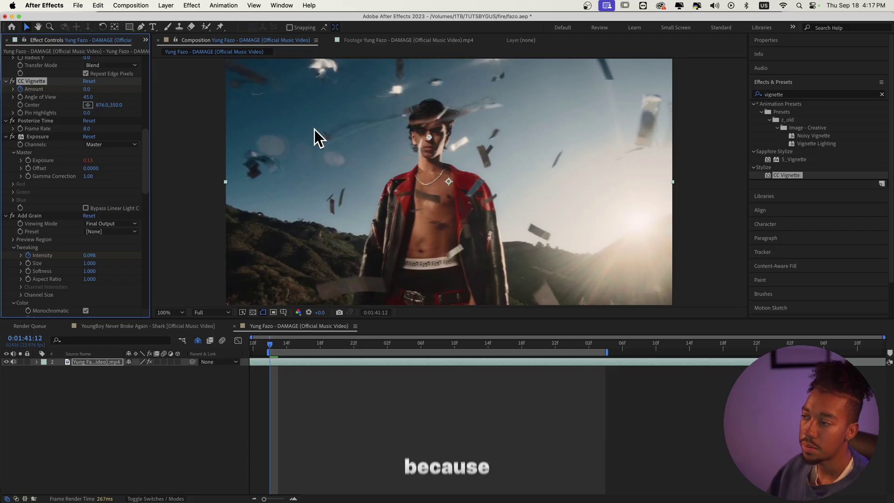
At 0:01:43:03, set the CC Vignette Amount to 204 and Pin Highlights to 84, and preview the shot.
left_click(598, 347)
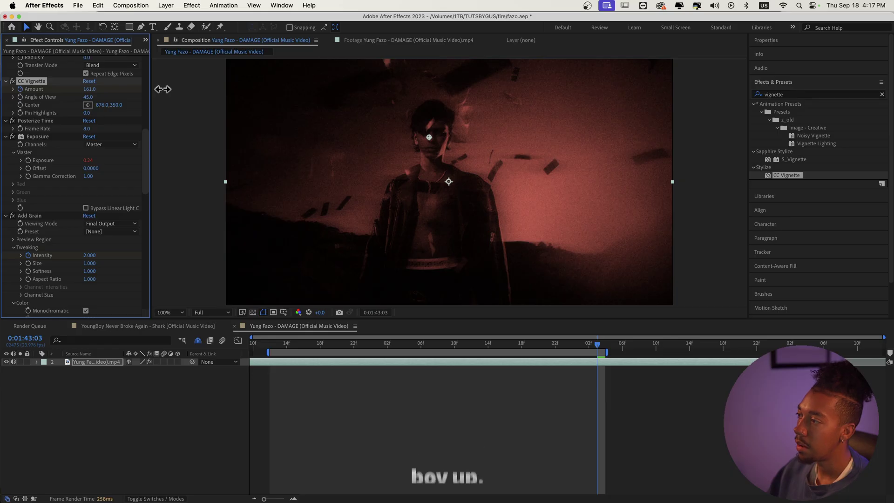
left_click_drag(162, 89, 181, 89)
left_click_drag(91, 113, 111, 114)
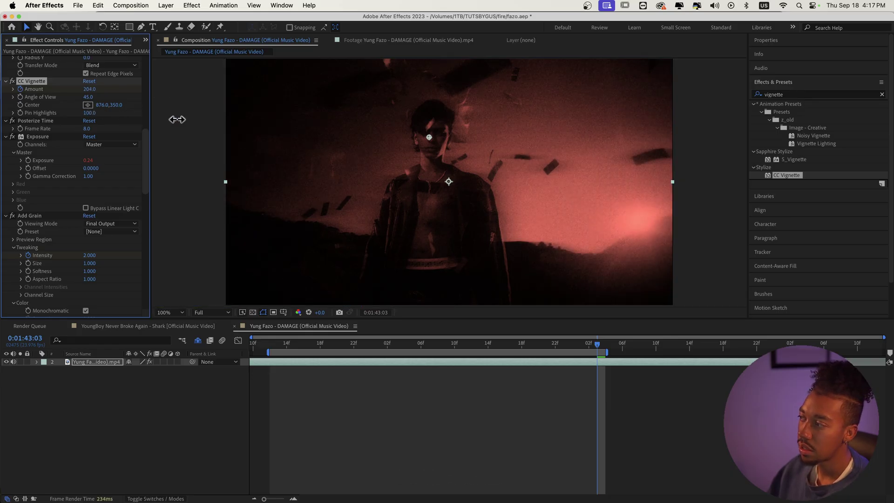
left_click_drag(7, 121, 39, 121)
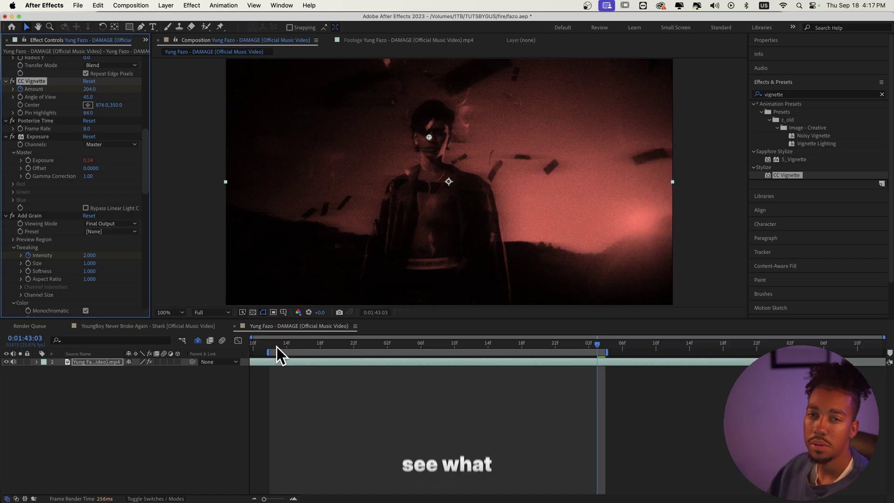
key("space")
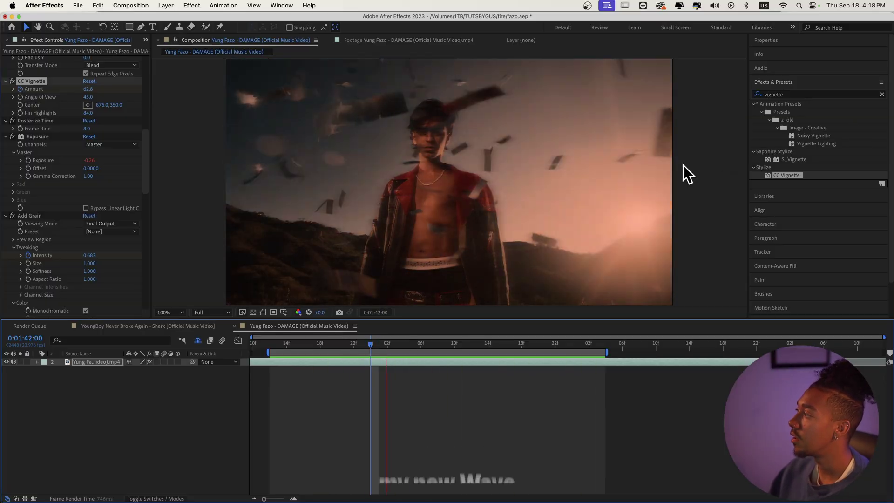
Clear the effects search and open the NEW WAVE FX V2 folder of the animation presets.
left_click(881, 94)
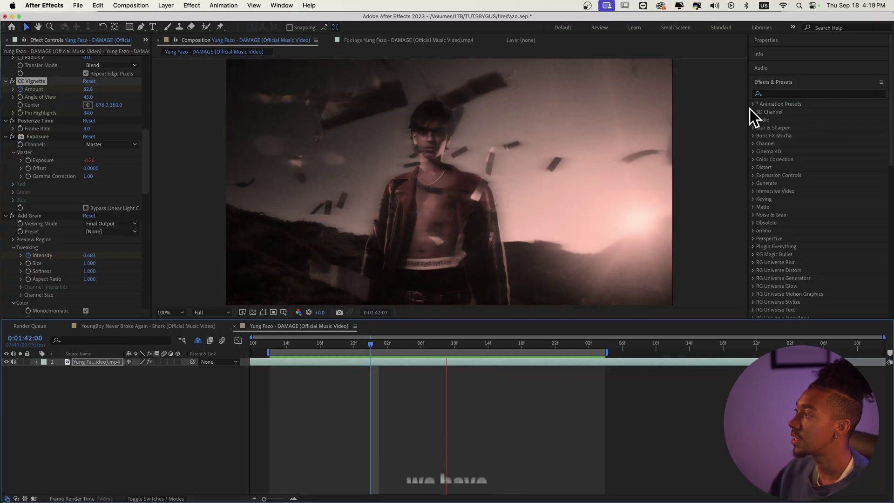
left_click(754, 105)
scroll(795, 62, "down", 10)
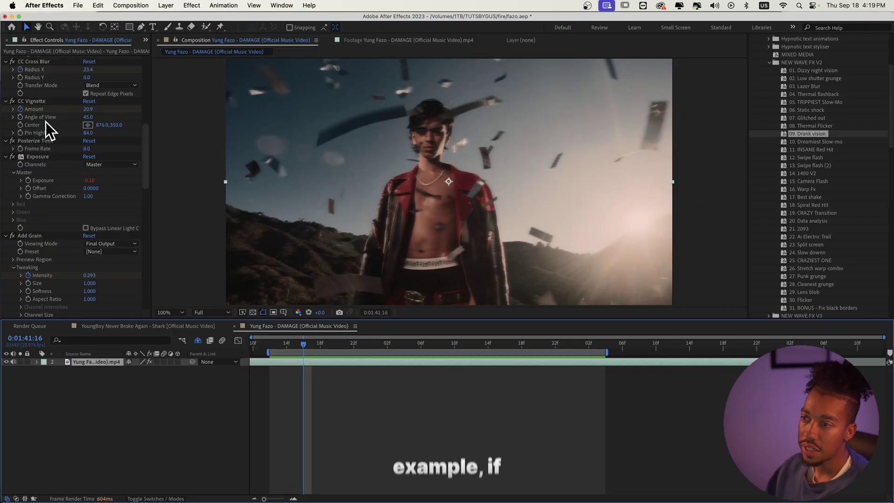
Remove all effects from the clip, apply the 10. Dreamiest Slow-mo preset to it at 0:01:41:12, and preview.
left_click(30, 60)
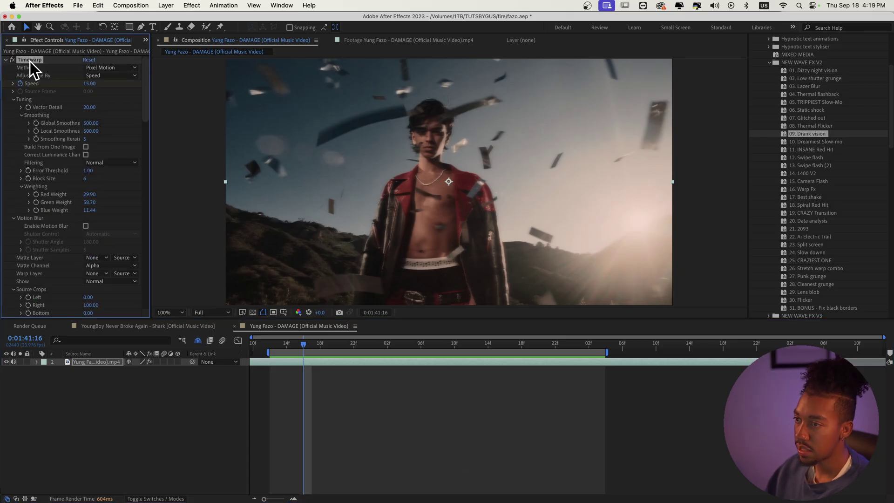
key("Delete")
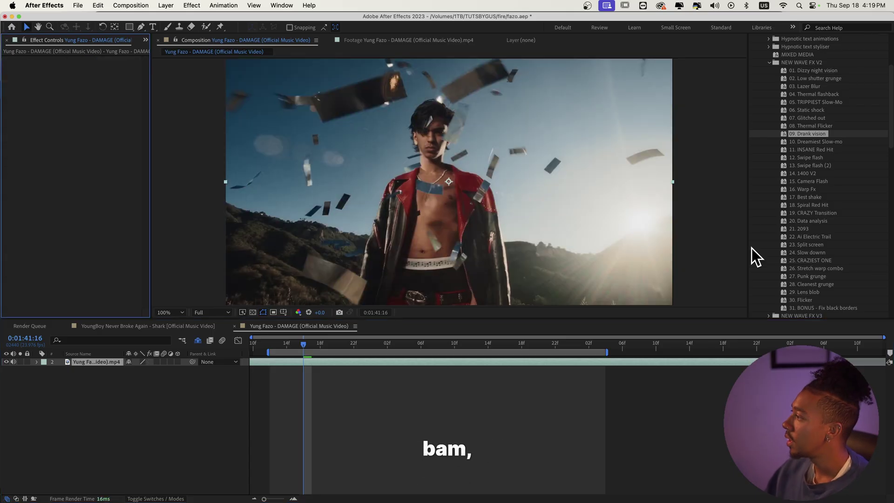
left_click_drag(830, 140, 306, 358)
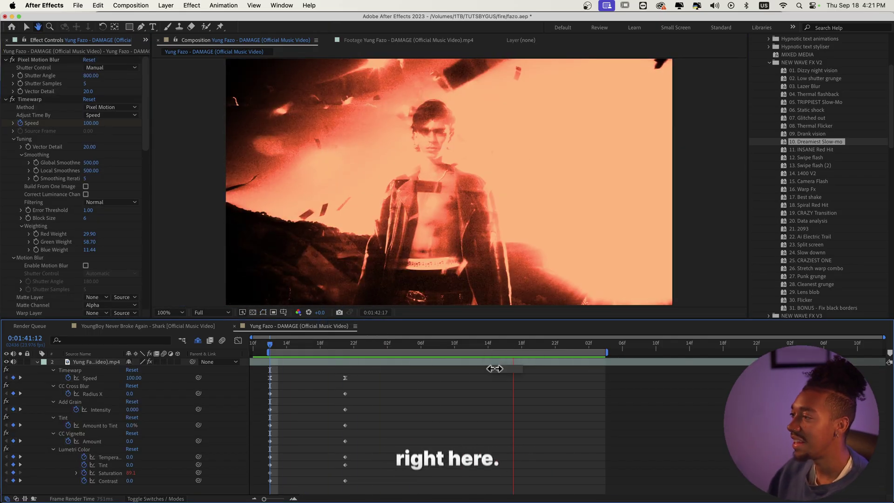
key("space")
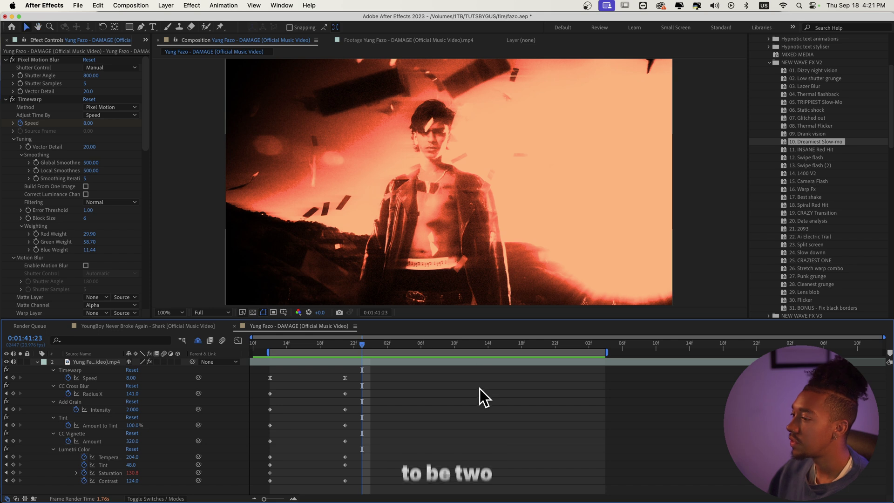
Add an adjustment layer above the clip and delete all effects from the video clip.
key("super+alt+y")
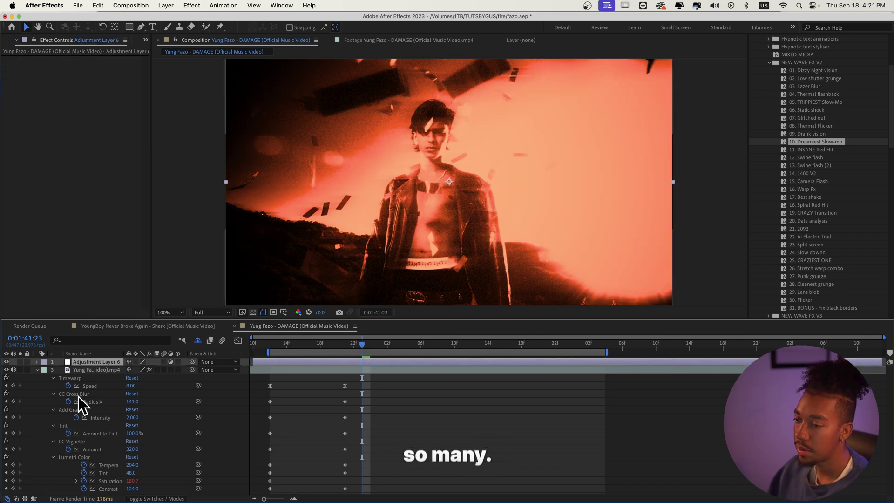
left_click(90, 370)
left_click(81, 377)
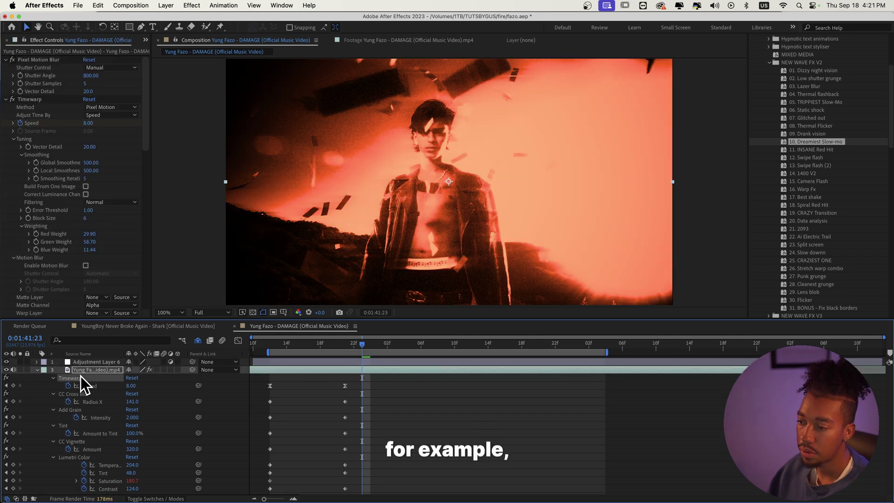
left_click(41, 59)
key("super+a")
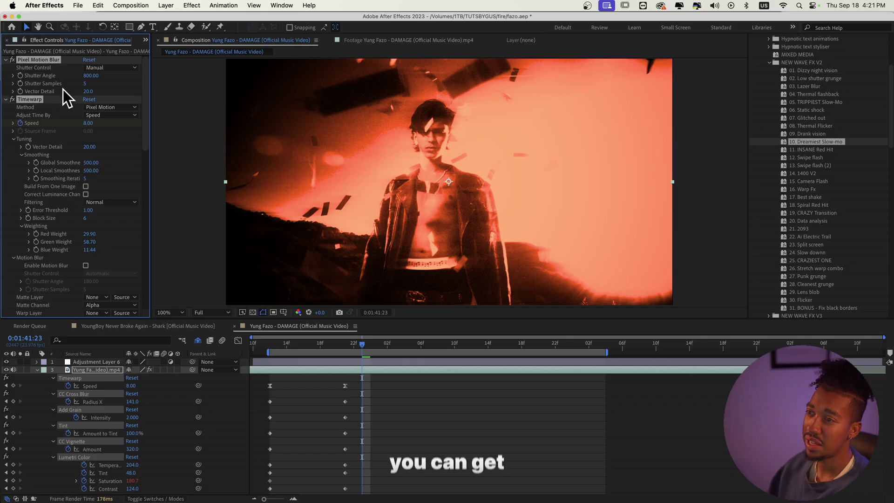
key("Delete")
Move the work area start to 0:01:41:13 and apply the 13. Swipe flash (2) preset to the adjustment layer at 0:01:41:19.
mouse_move(341, 354)
left_mouse_down()
mouse_move(320, 350)
mouse_move(332, 352)
left_mouse_up()
left_click(813, 165)
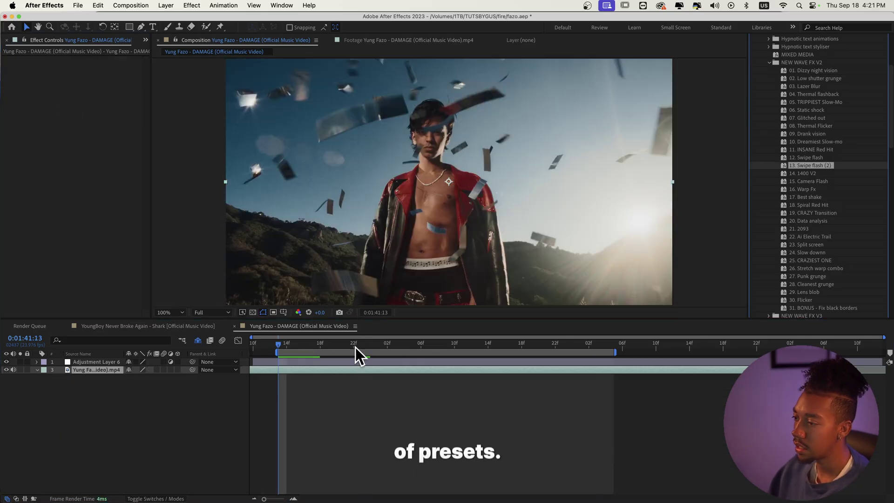
left_click(352, 362)
left_click_drag(302, 344, 328, 344)
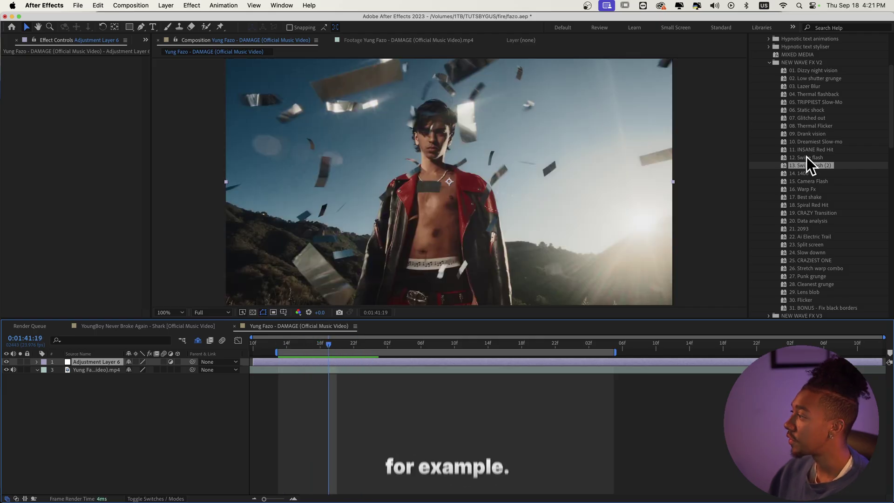
left_click_drag(806, 163, 398, 346)
Add a second adjustment layer, apply the 11. INSANE Red Hit preset to it at 0:01:42:03, and preview the result.
key("super+alt+y")
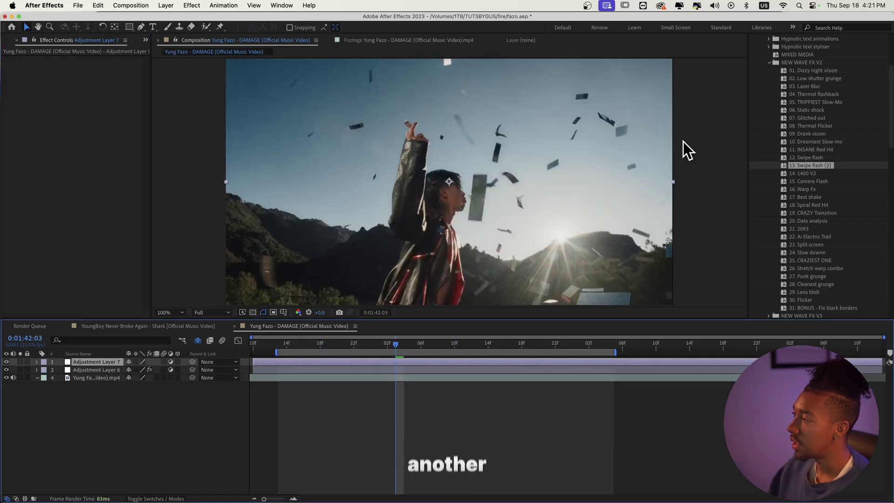
left_click_drag(812, 150, 440, 362)
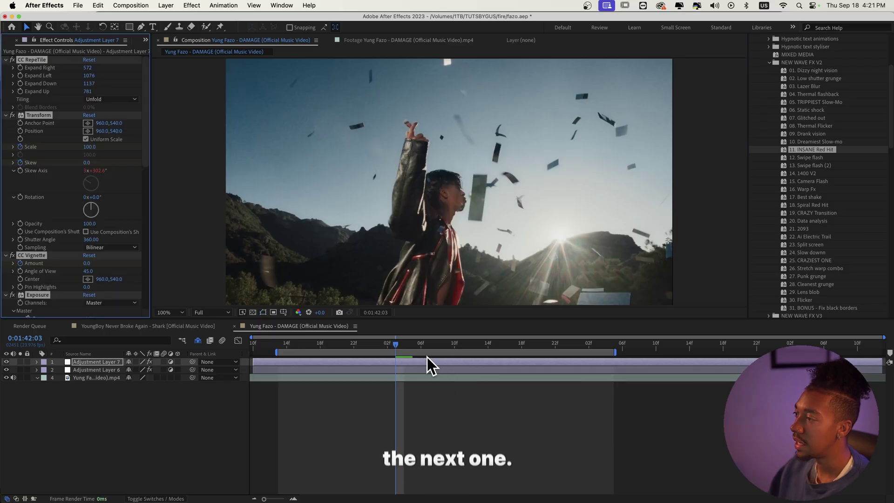
key("space")
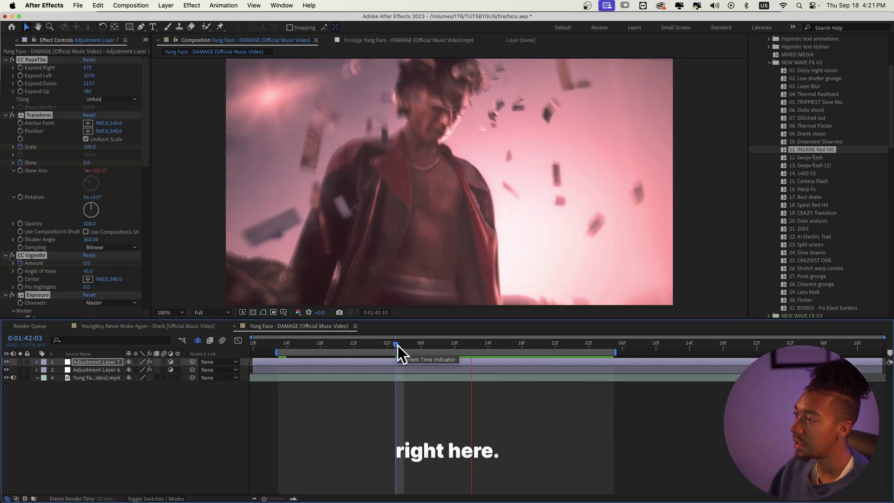
left_click(402, 345)
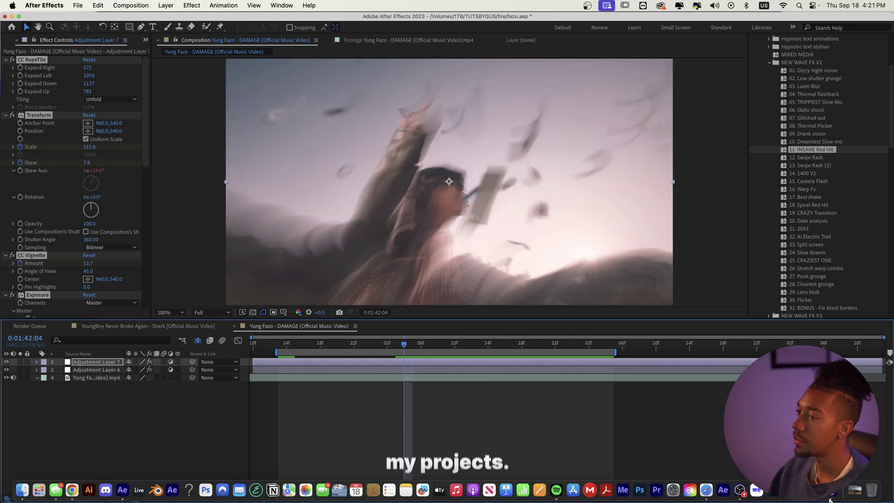